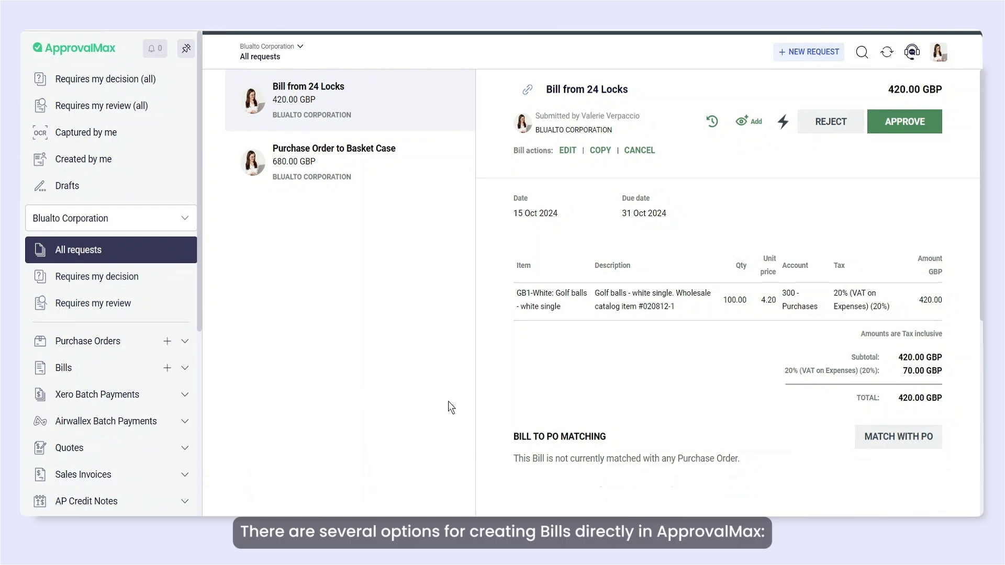
Create a new Bill request and bring up the copy options for approved purchase order PO-0011.
left_click(817, 52)
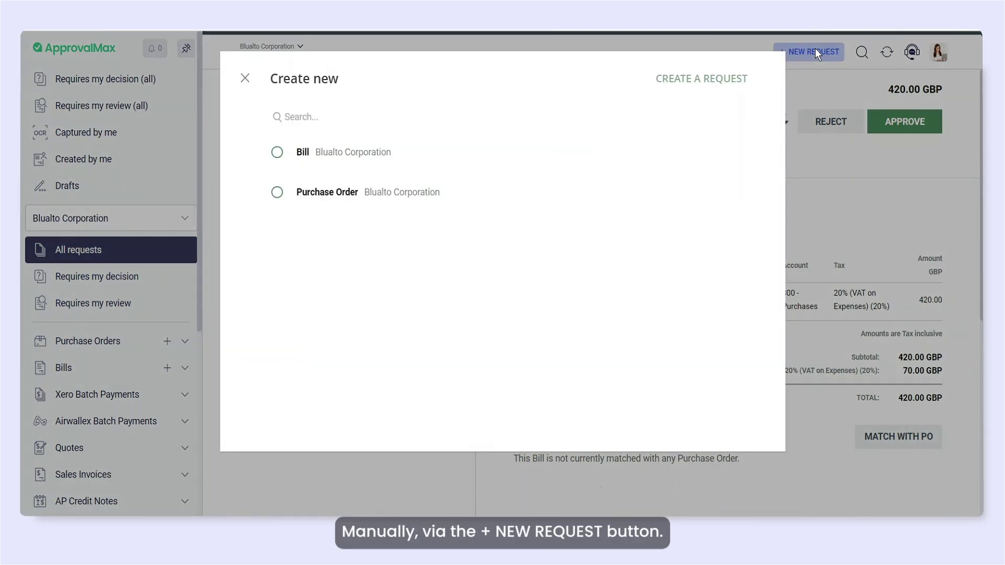
left_click(337, 153)
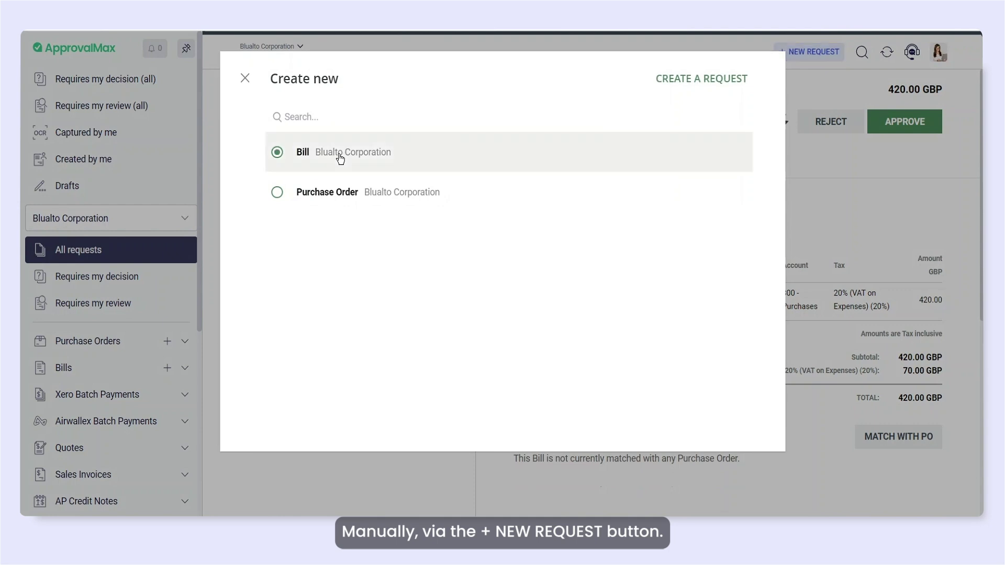
left_click(680, 85)
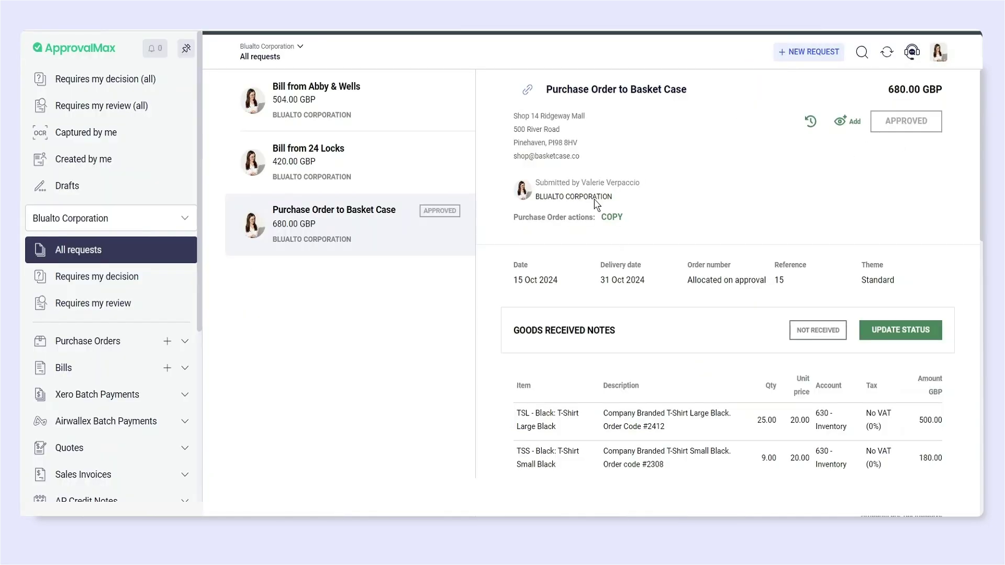
left_click(185, 342)
left_click(83, 452)
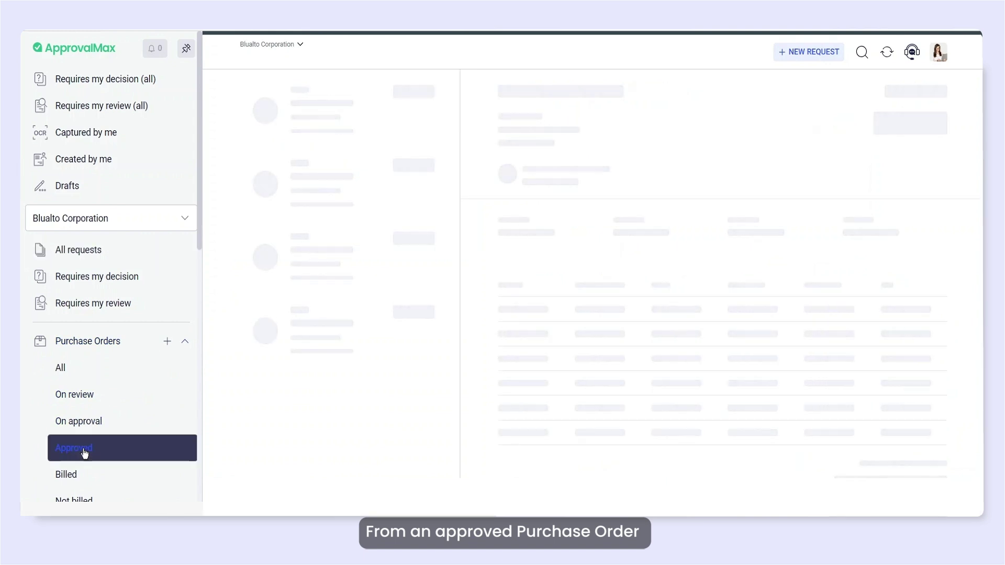
left_click(629, 219)
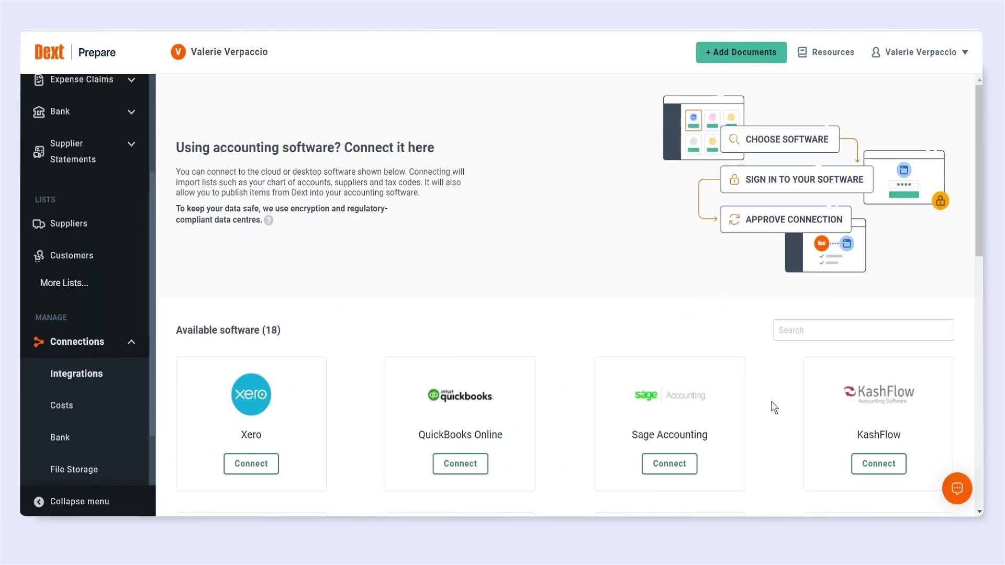
Connect Dext Prepare to ApprovalMax for Xero.
scroll(774, 406, "down", 4)
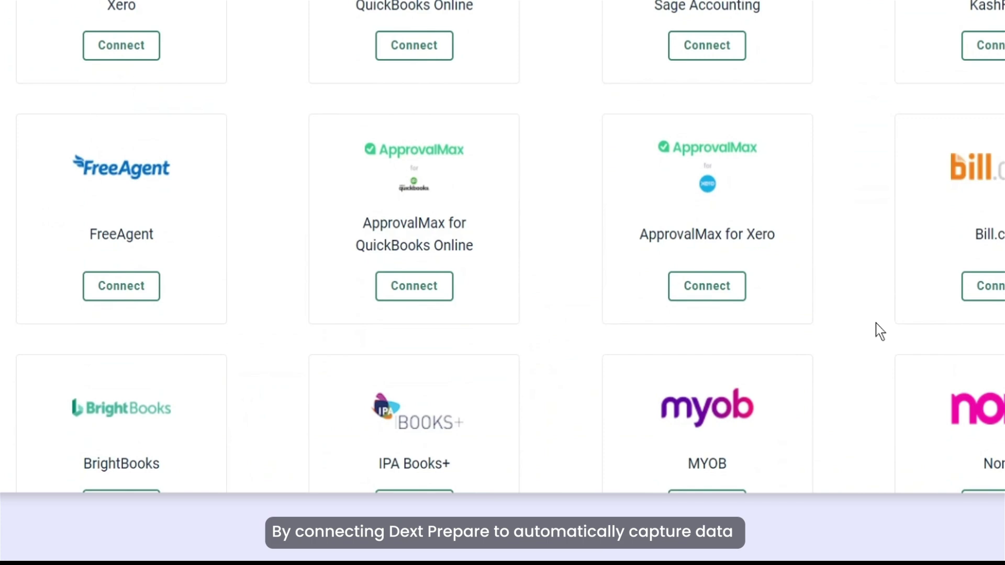
left_click(718, 288)
left_click(658, 435)
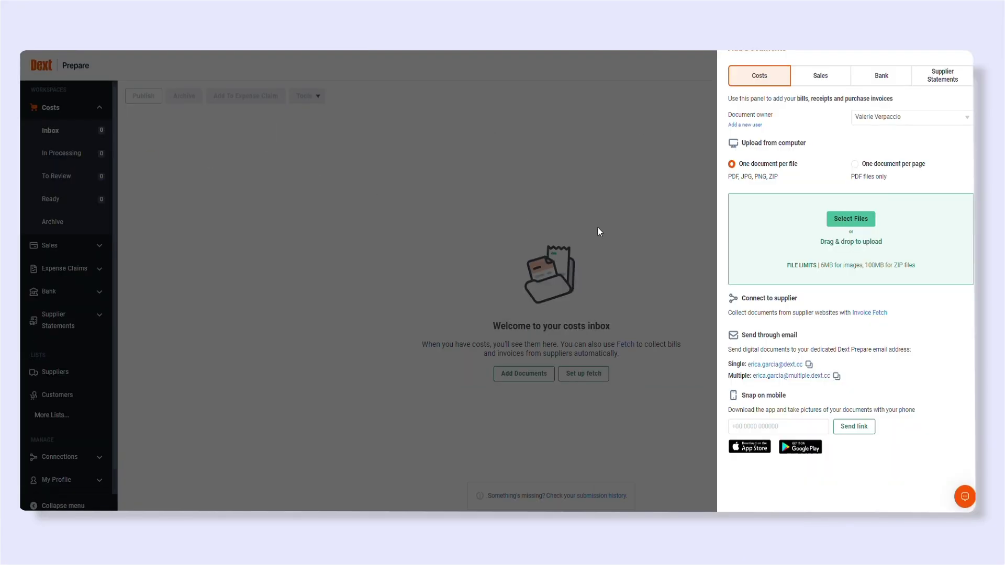
Upload the supplier invoice into the costs inbox and review its extracted details.
left_click_drag(599, 229, 864, 266)
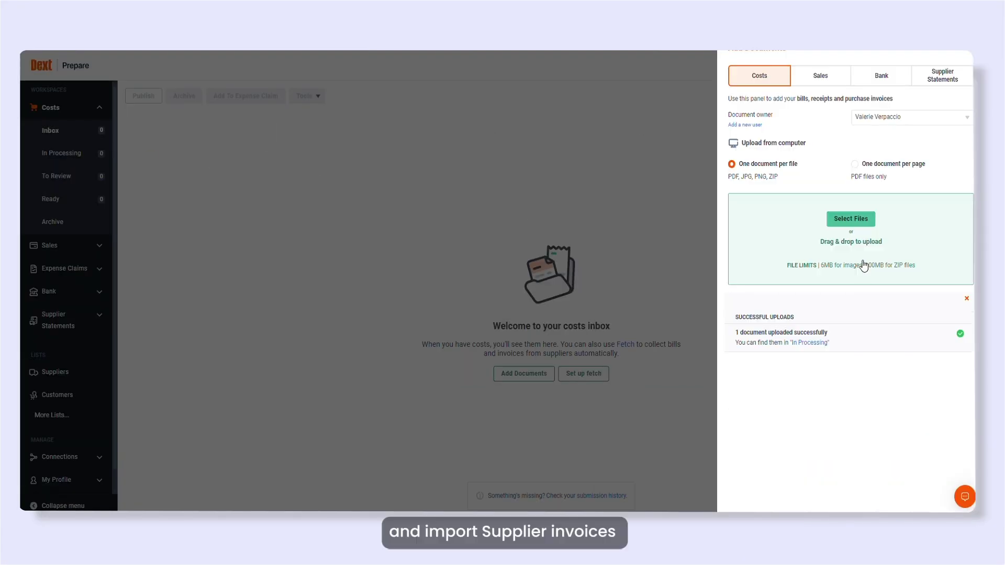
left_click(817, 343)
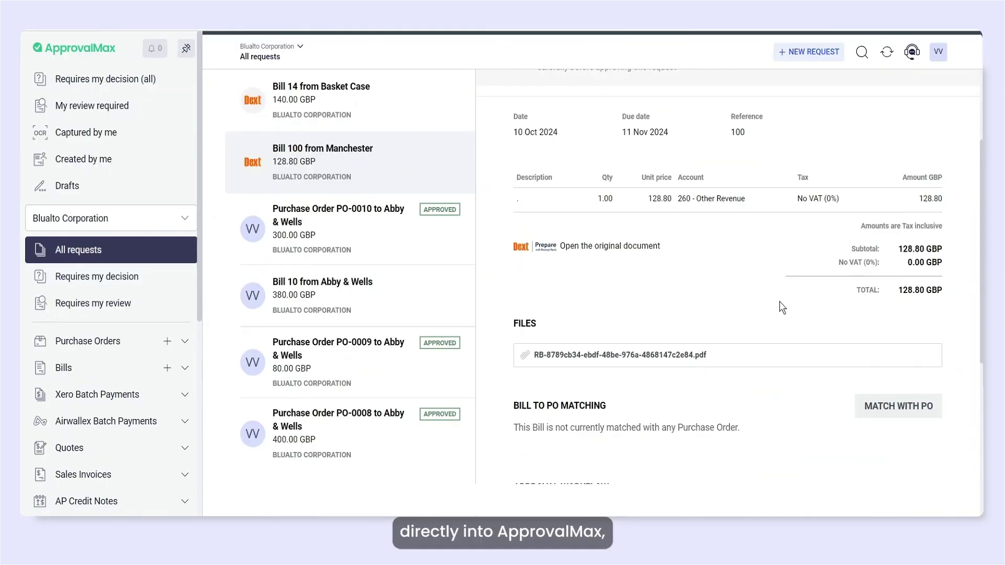
scroll(781, 307, "down", 5)
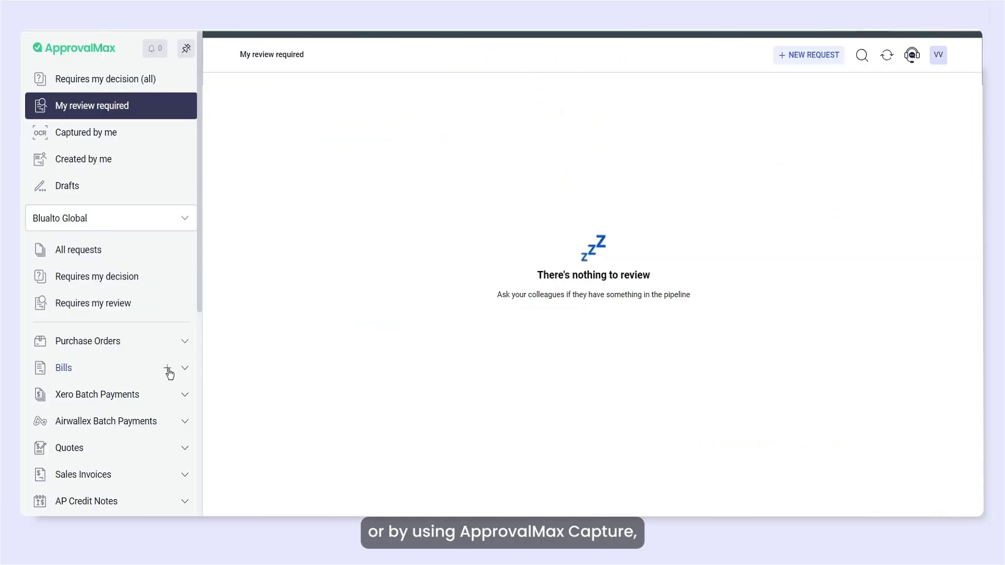
Capture a new bill from the dropped invoice file, then open the 2,100.80 GBP Bill 14 from Manchester.
left_click(167, 368)
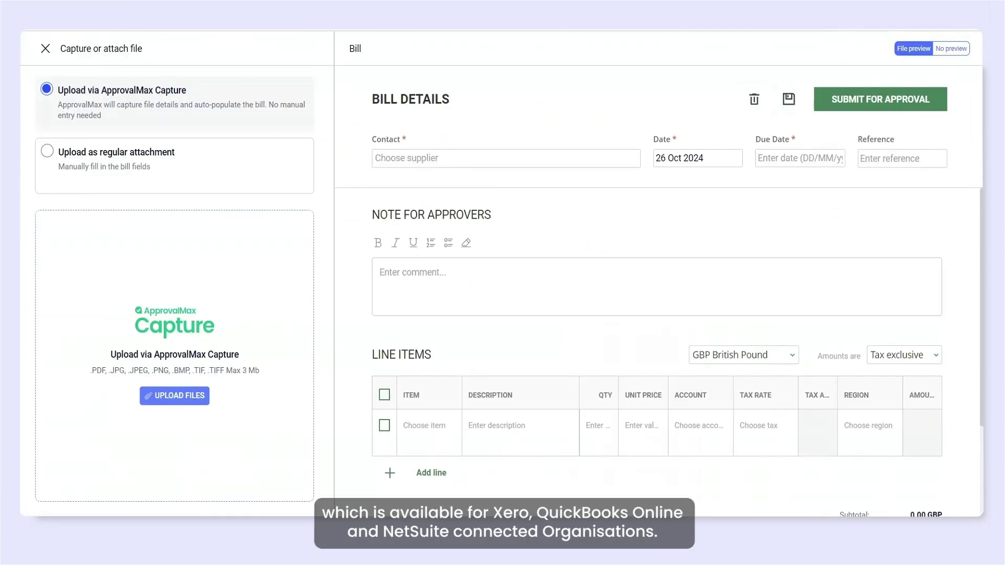
left_click_drag(21, 293, 87, 219)
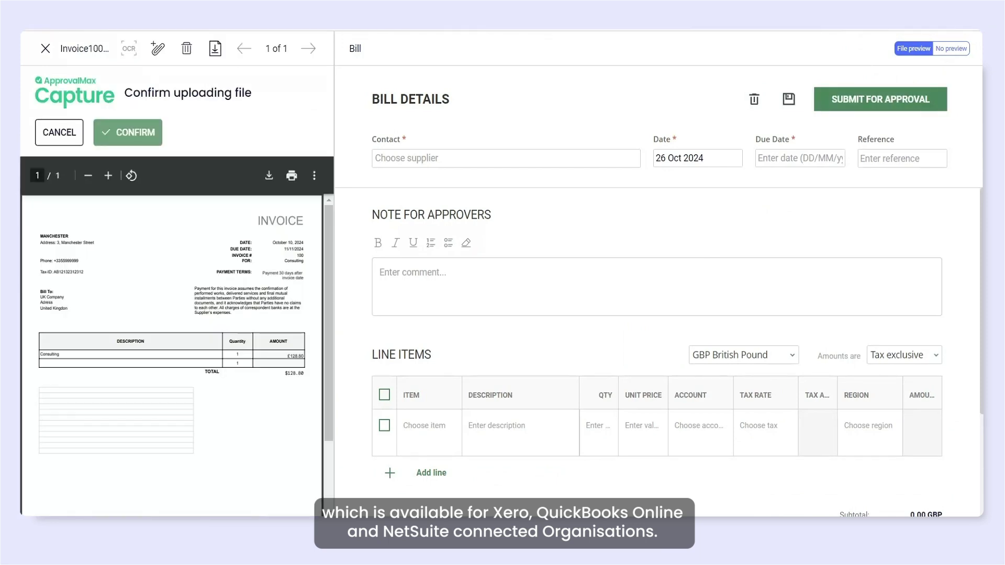
left_click(143, 135)
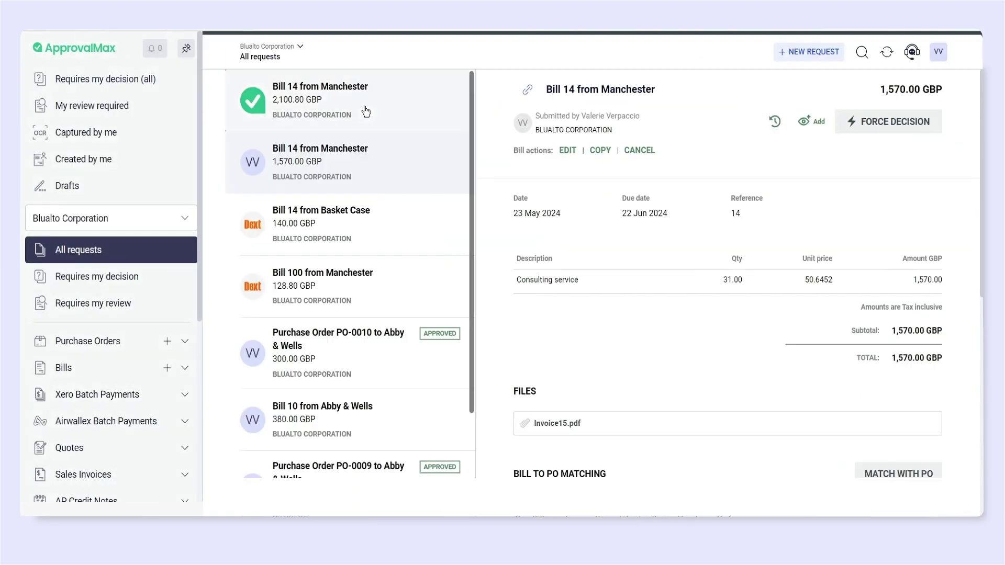
left_click(366, 112)
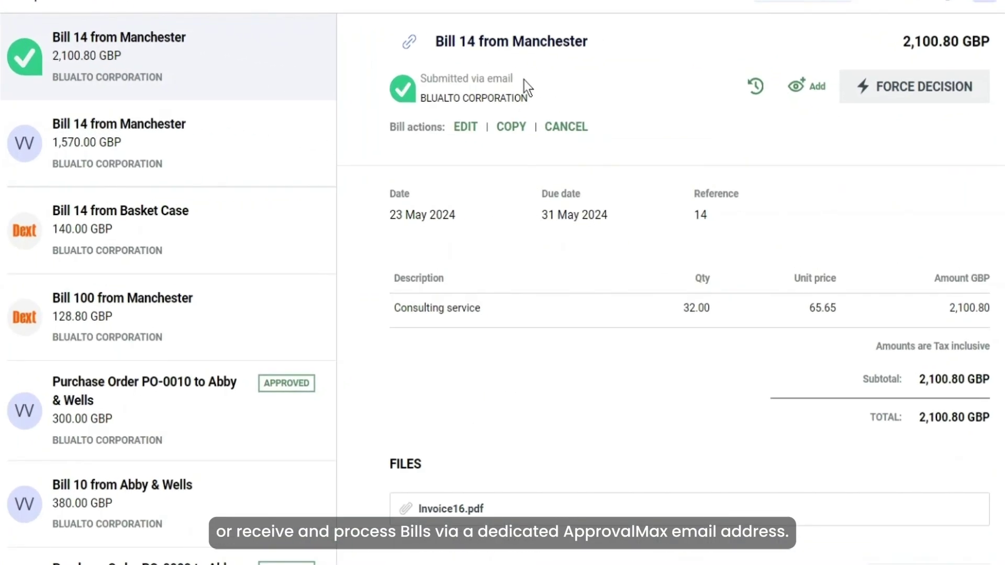
Scroll through Bill 14's details to its approval workflow and audit trail.
scroll(669, 403, "down", 5)
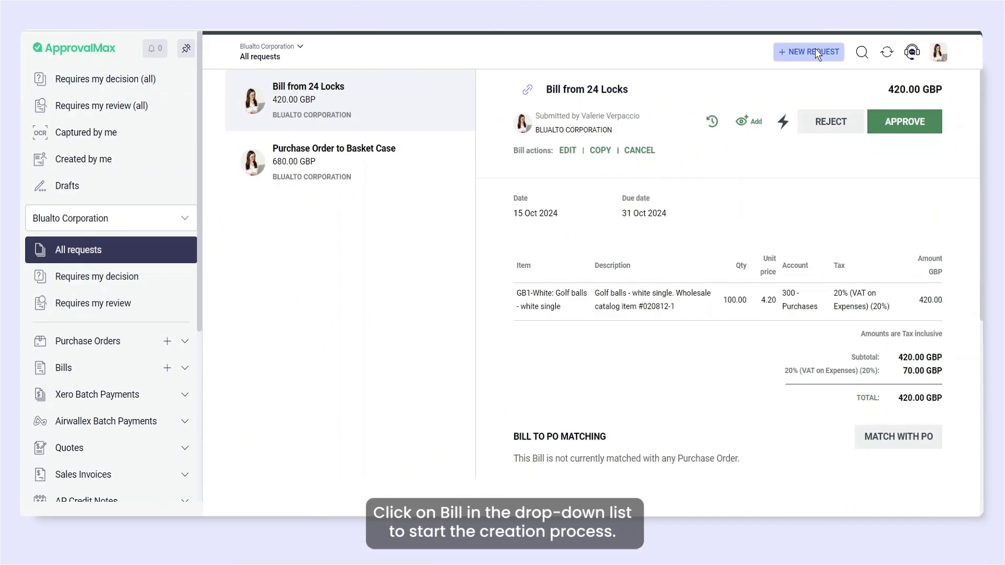
Create a new bill with Amazing Cakes as QuickBooks vendor and Abby & Wells as Xero supplier.
left_click(733, 70)
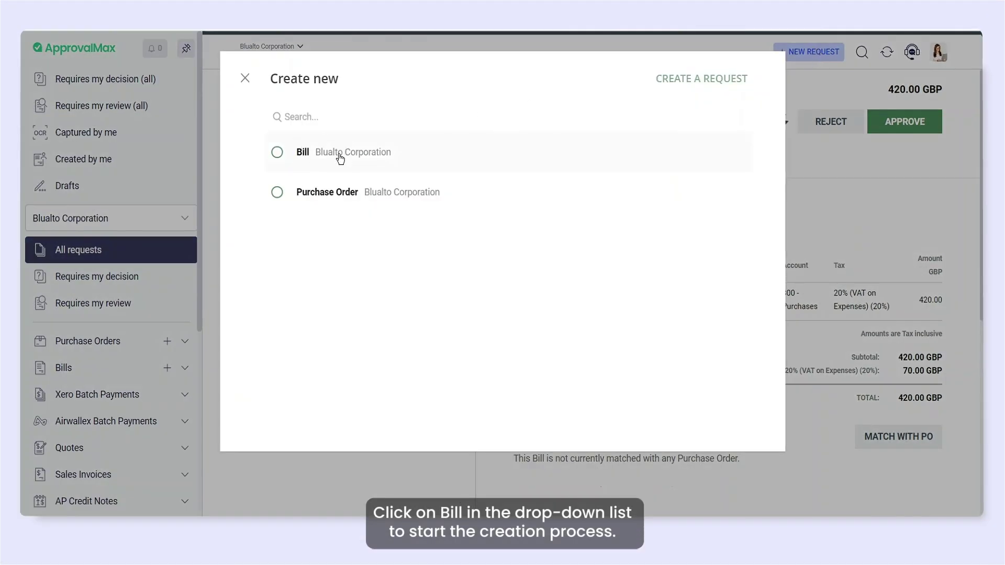
left_click(341, 157)
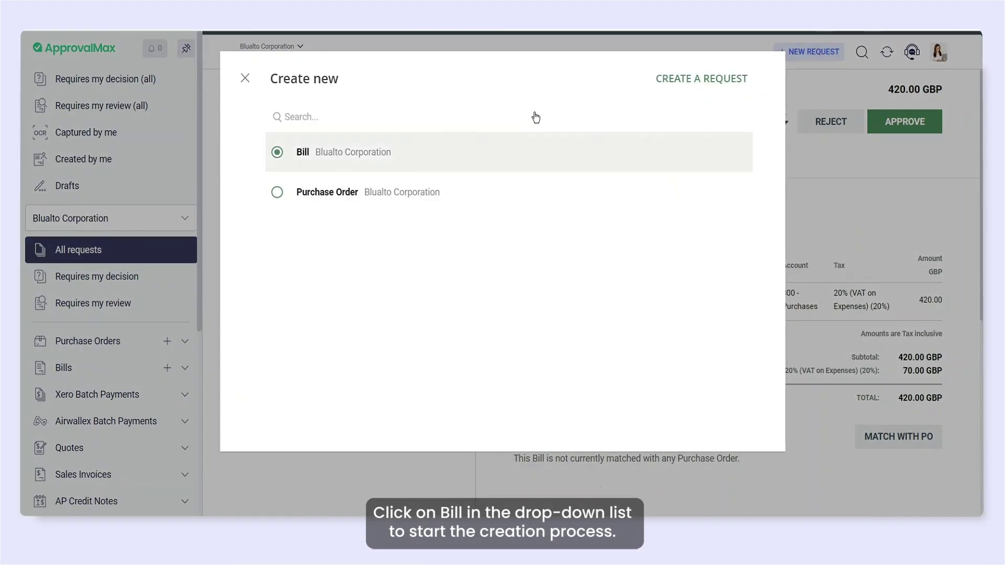
left_click(682, 84)
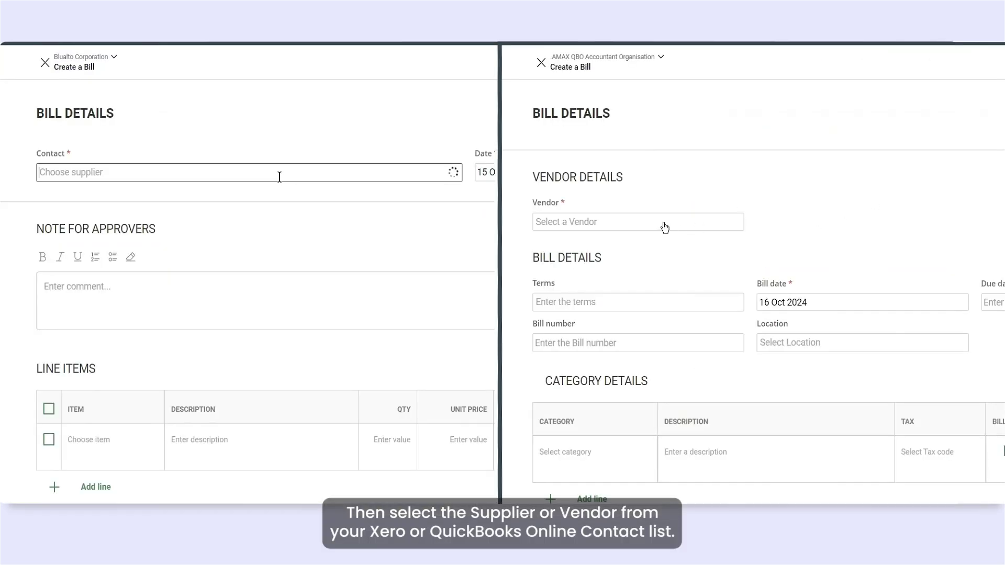
left_click(642, 221)
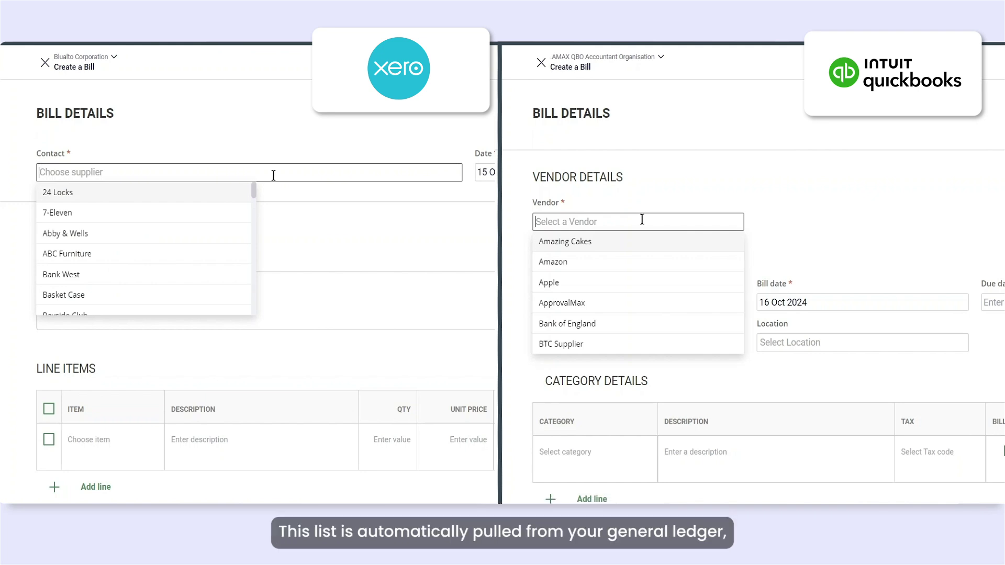
left_click(628, 243)
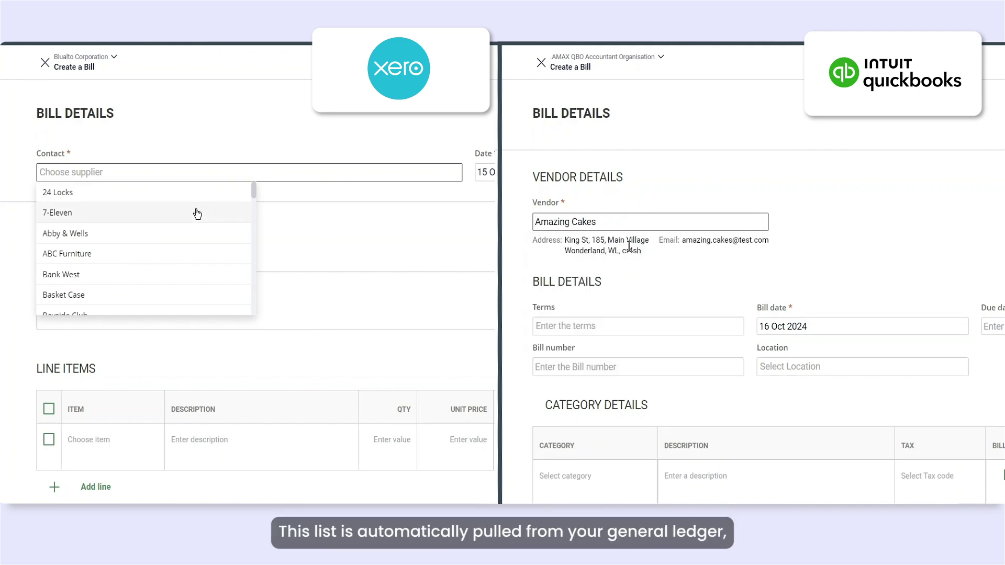
left_click(162, 239)
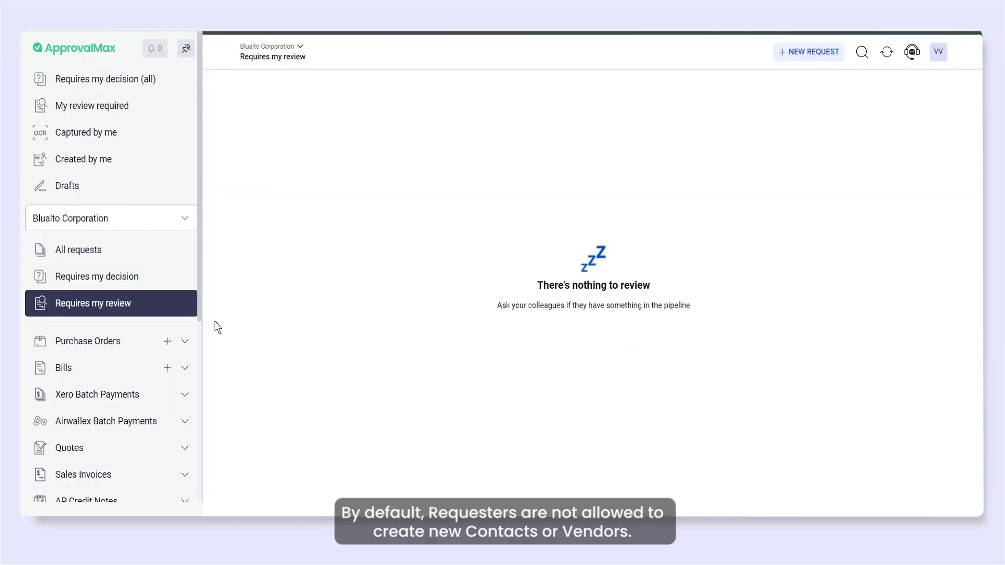
Open the requester matrix of the Bill approval workflow.
scroll(130, 367, "down", 6)
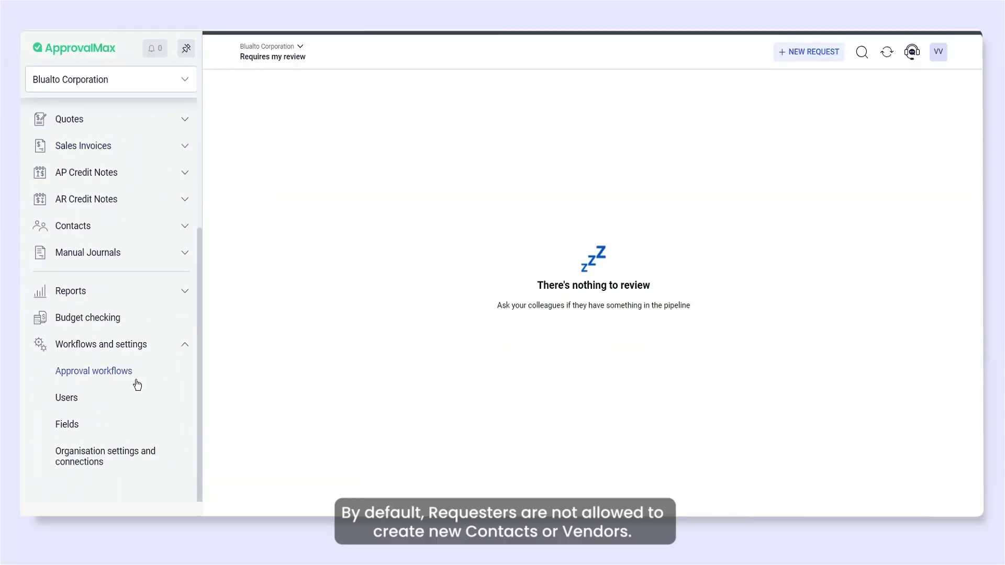
left_click(128, 375)
left_click(307, 217)
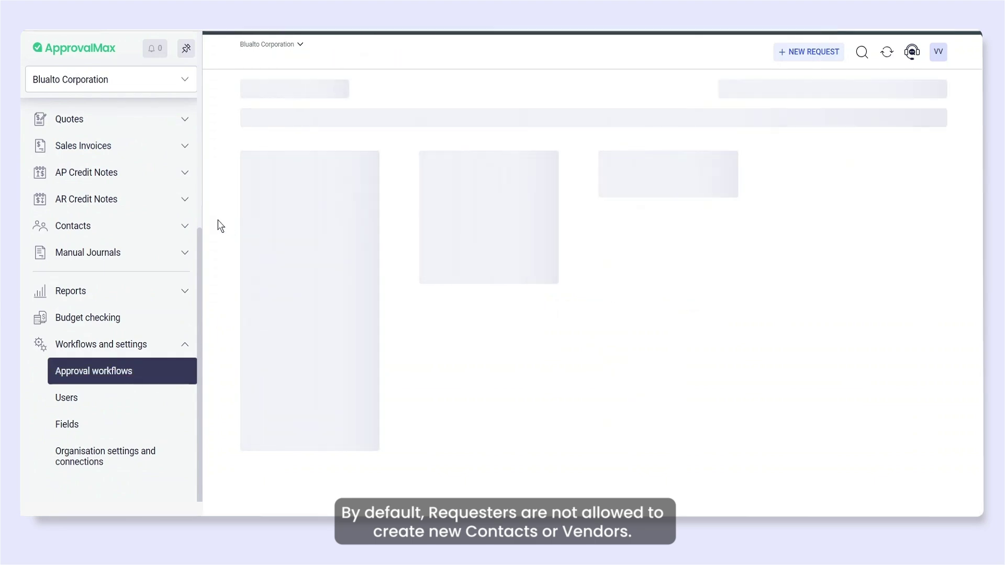
left_click(267, 331)
scroll(373, 294, "down", 3)
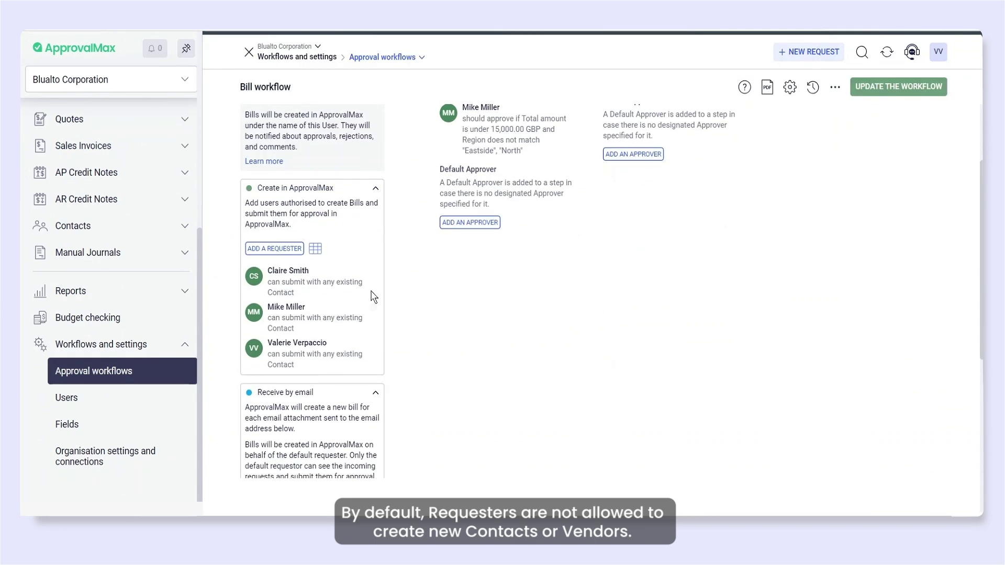
left_click(316, 251)
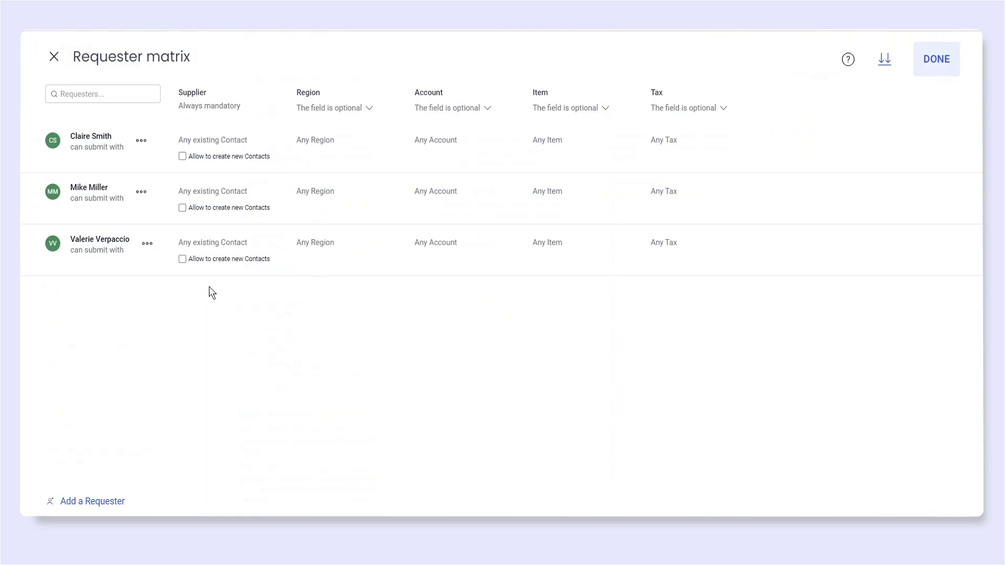
Let two requesters create contacts; limit the third to 24 Locks, 7-Eleven, Abby & Wells, ABC Furniture.
left_click(182, 259)
left_click(183, 208)
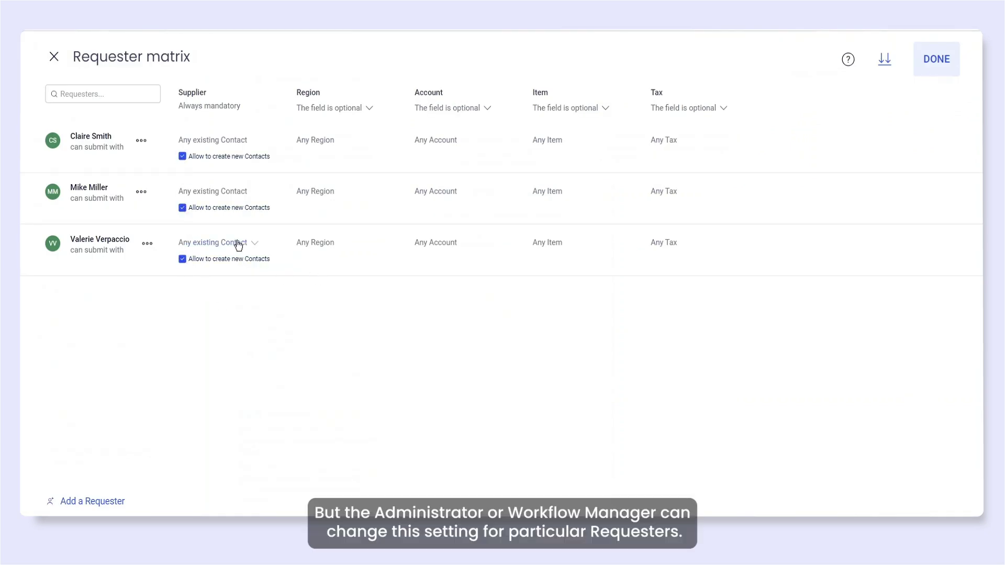
left_click(238, 243)
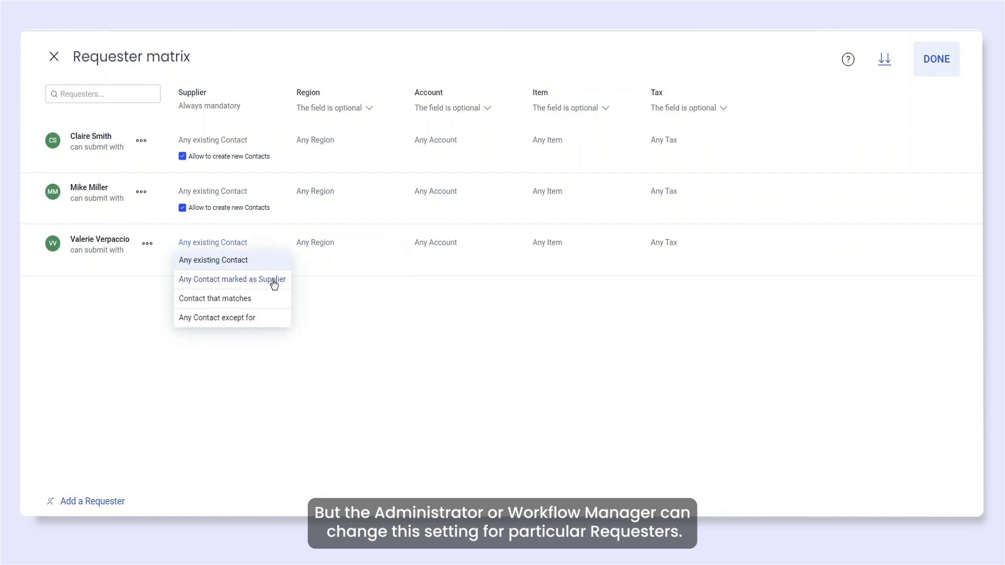
left_click(239, 300)
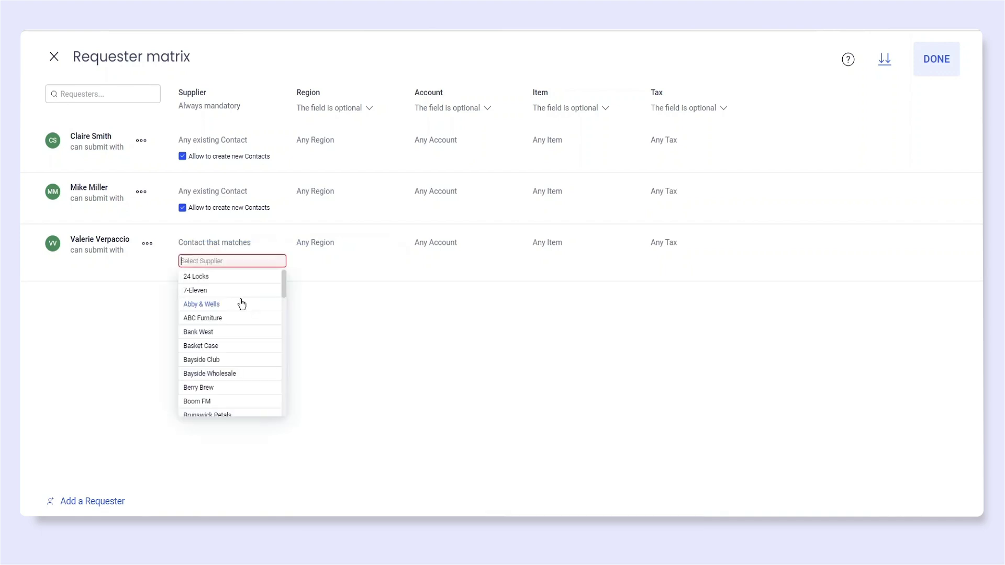
left_click(220, 281)
left_click(222, 294)
left_click(222, 294)
left_click(221, 299)
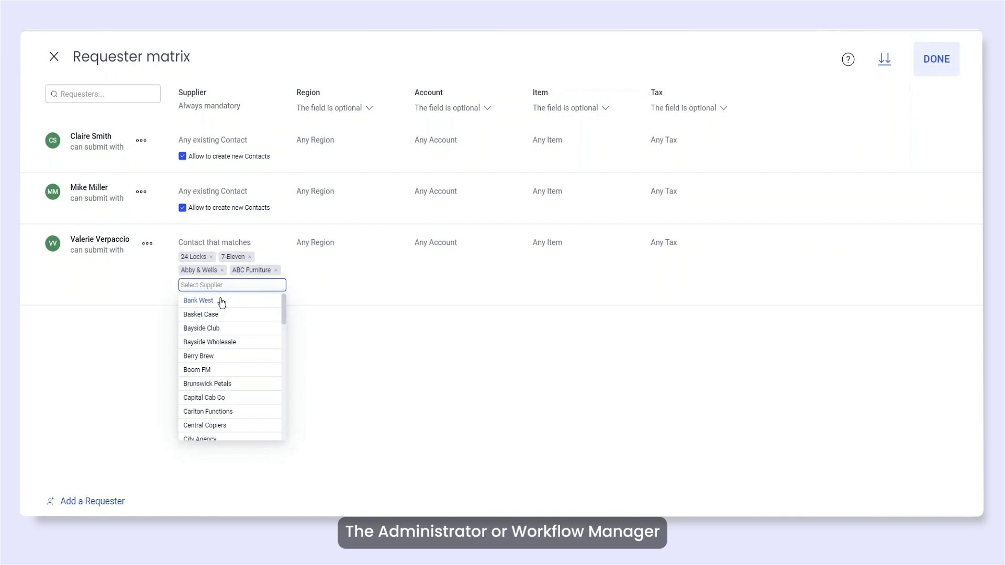
left_click(298, 301)
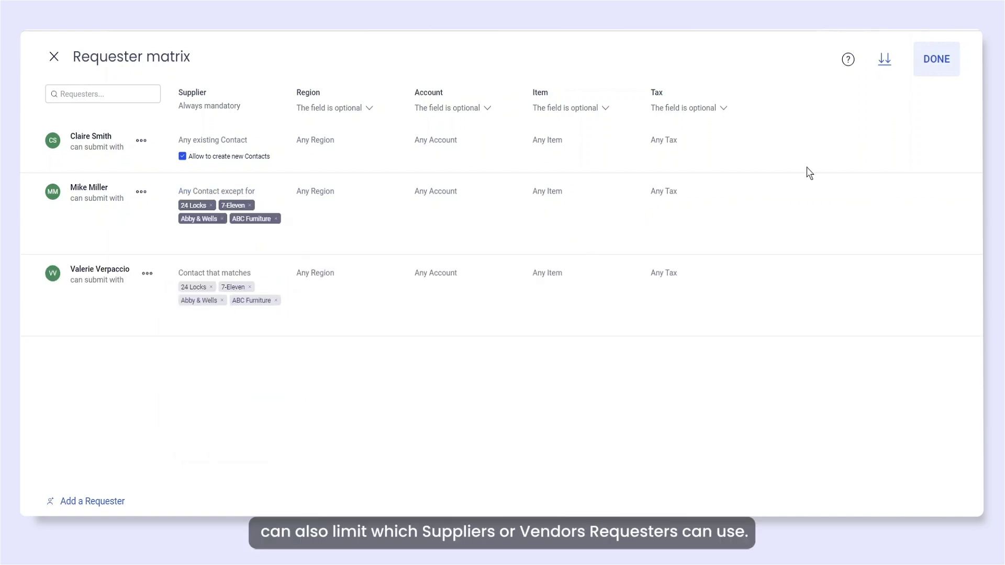
left_click(945, 67)
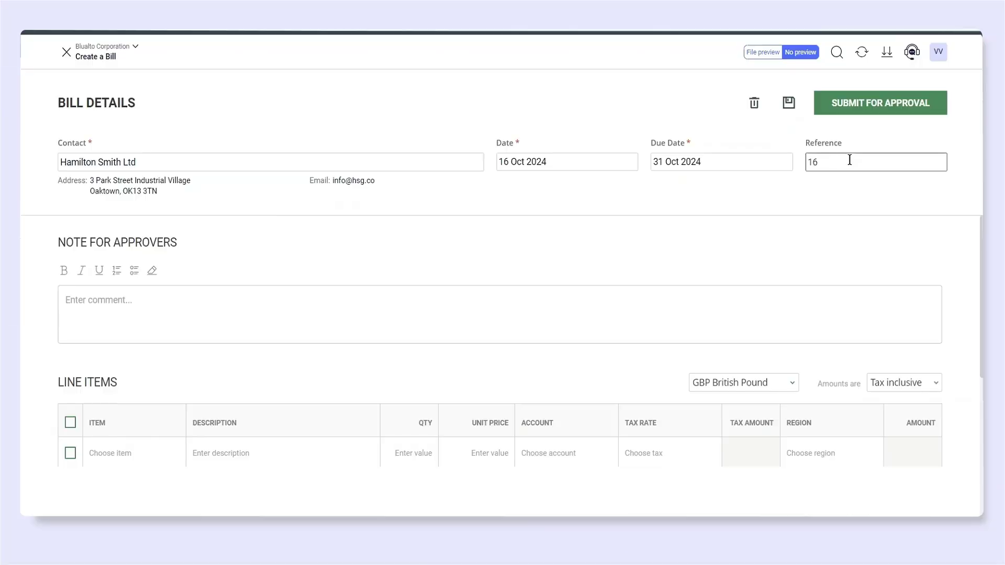
Add the small black T-shirt item (TSS - Black) as the first line with quantity 15.
scroll(213, 258, "down", 3)
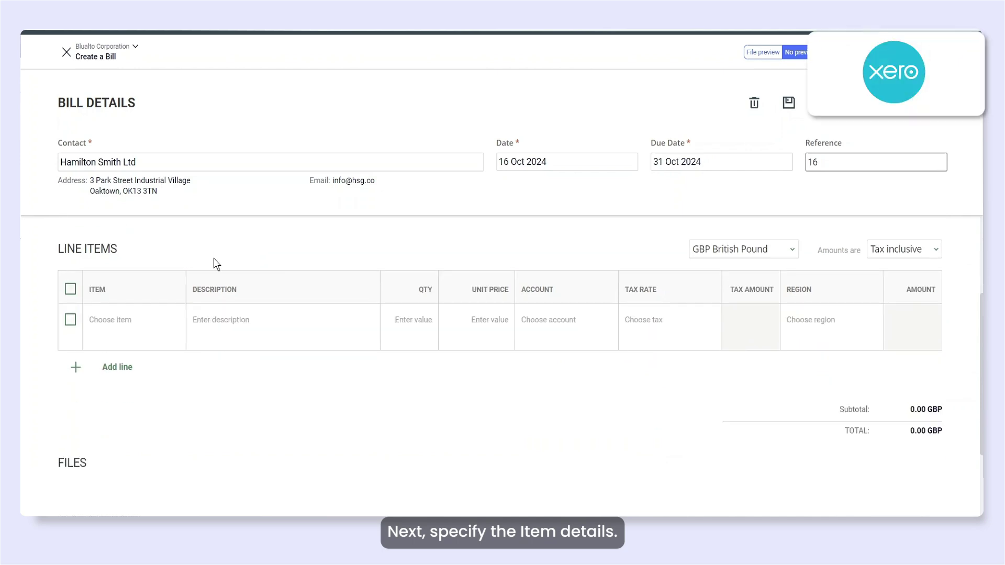
left_click(141, 326)
scroll(188, 398, "down", 3)
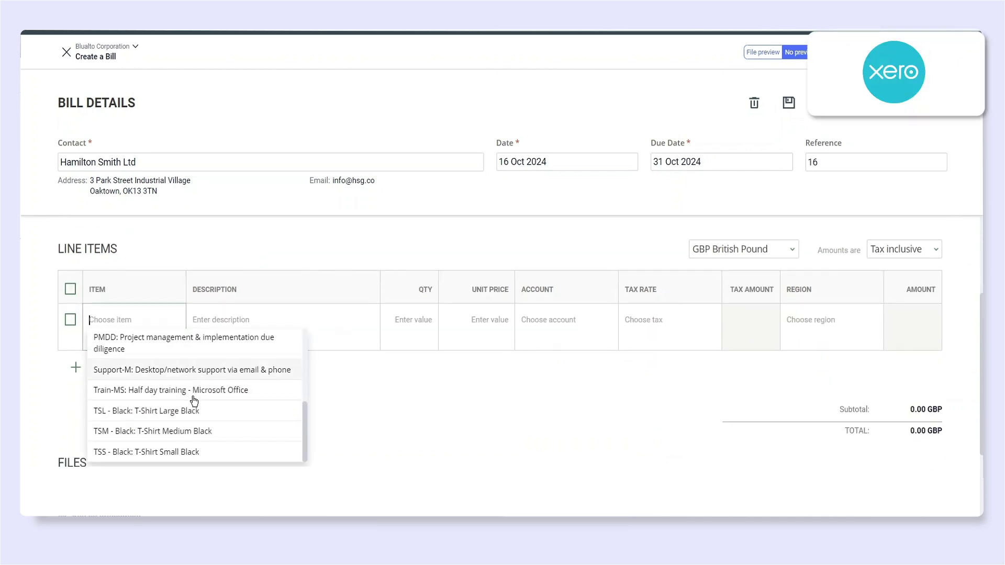
left_click(172, 453)
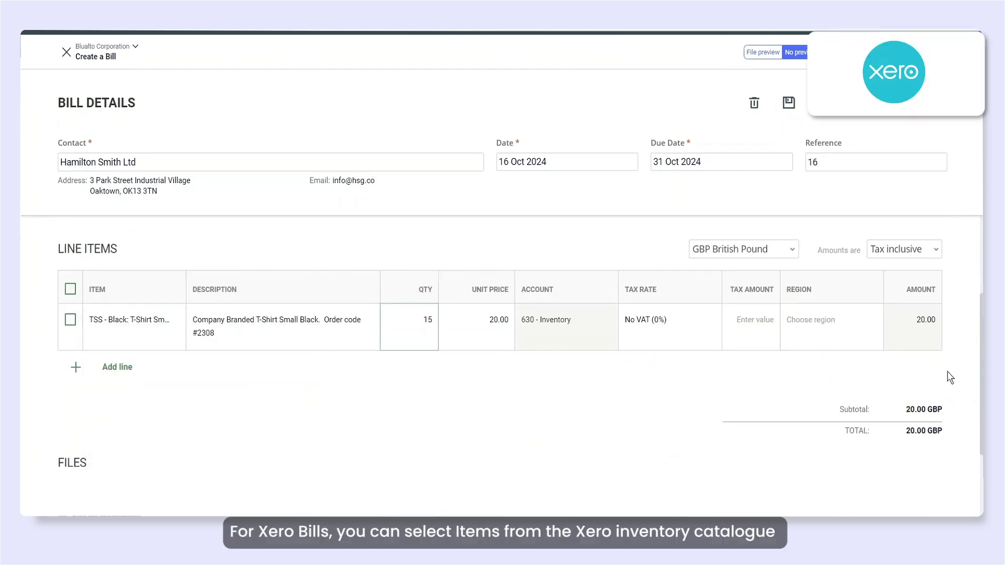
left_click(408, 410)
Add a second line 'Black T-shirt - large s22' at unit price 20.
left_click(119, 368)
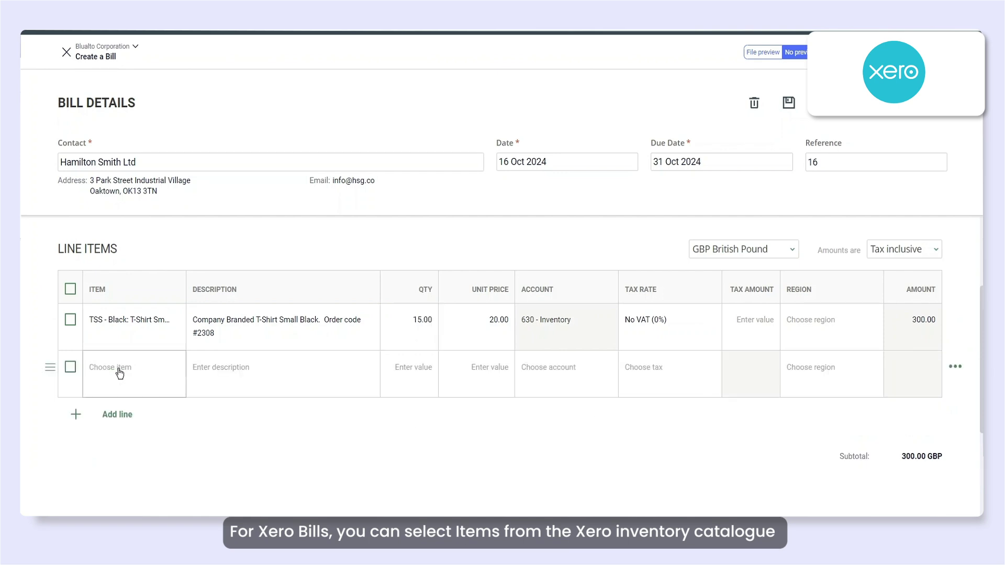
left_click(237, 379)
type("Black T-shirt - large size")
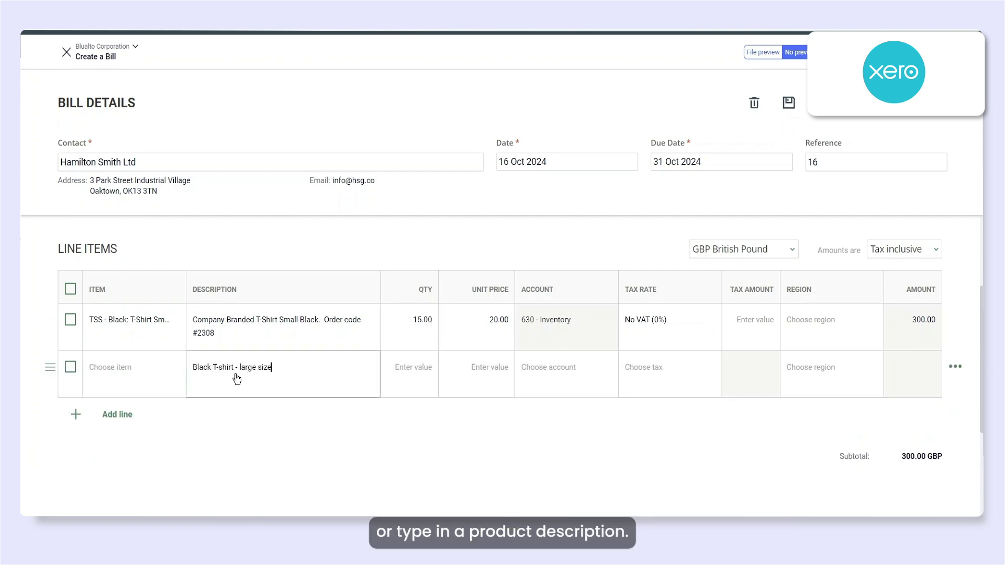
type("22")
left_click(494, 370)
type("20")
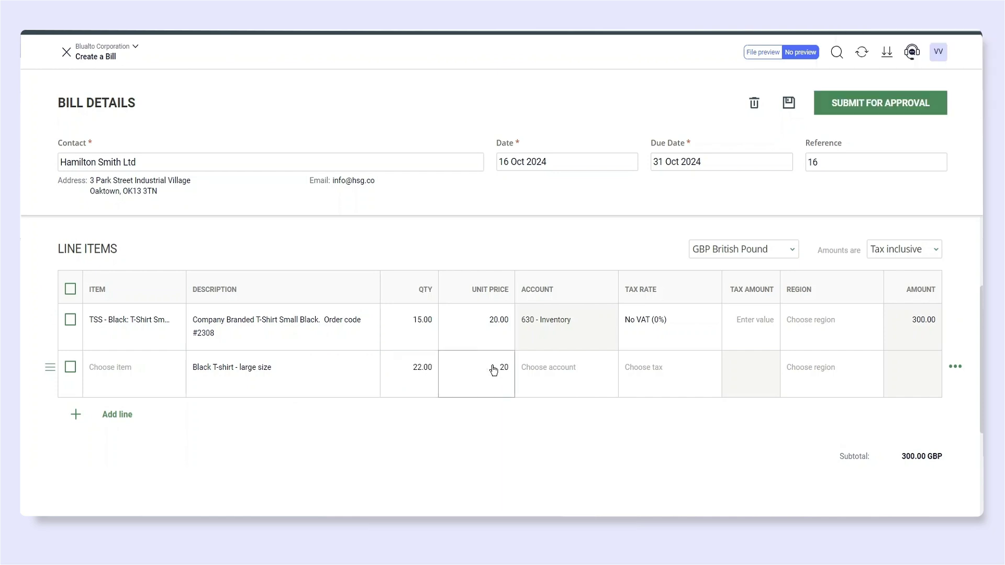
left_click(594, 372)
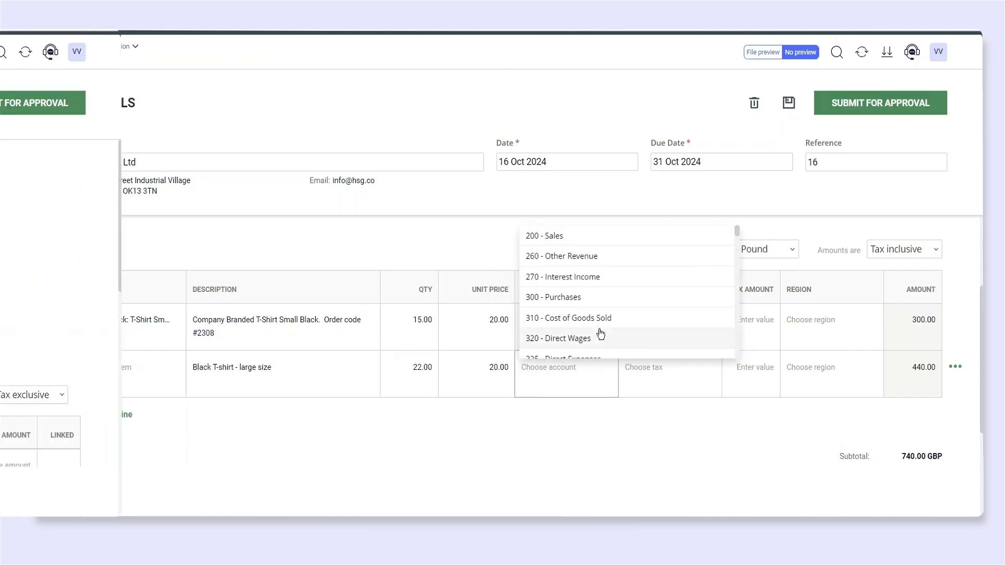
Fill the line with For Purchasing, 'Black T-shirt - large size', quantity 26 and rate 31.
scroll(38, 382, "down", 5)
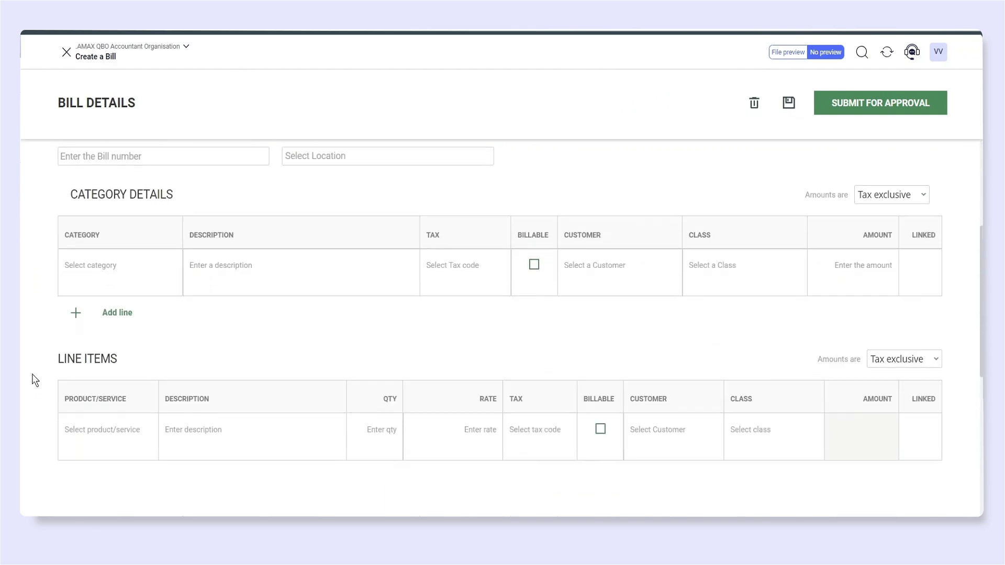
scroll(44, 329, "down", 3)
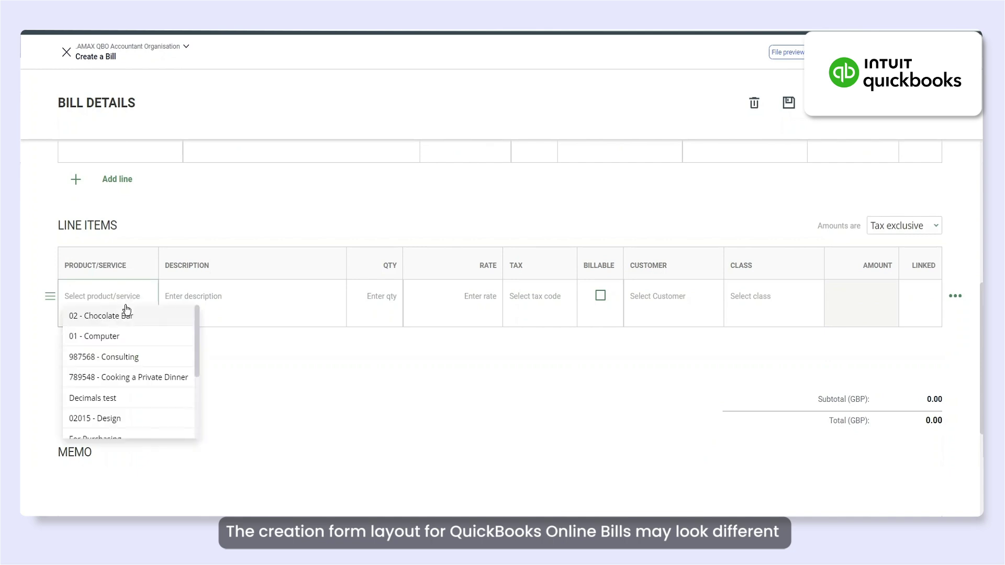
scroll(125, 316, "down", 3)
left_click(126, 328)
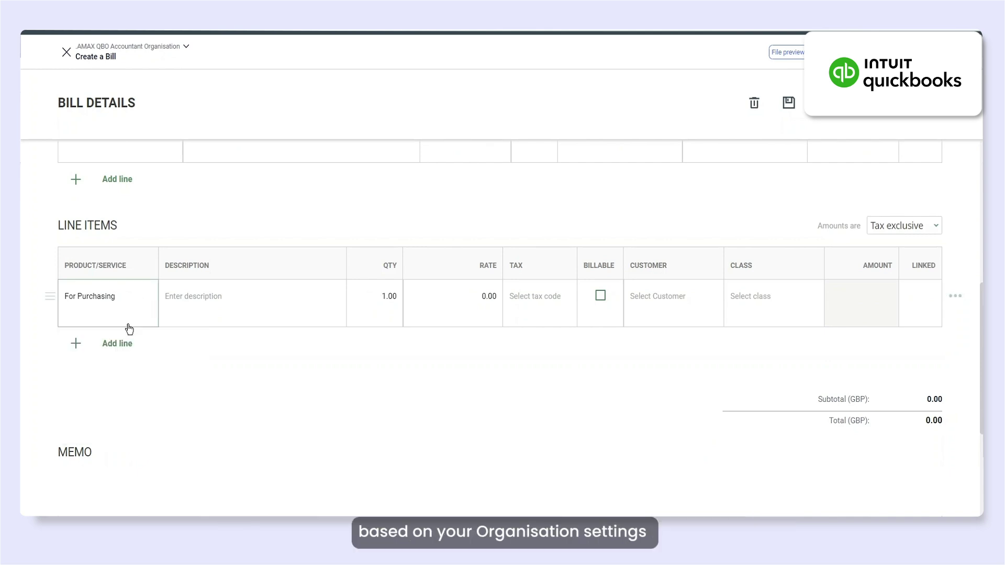
left_click(250, 309)
type("Black T-shirt - large size")
left_click(379, 297)
type("26")
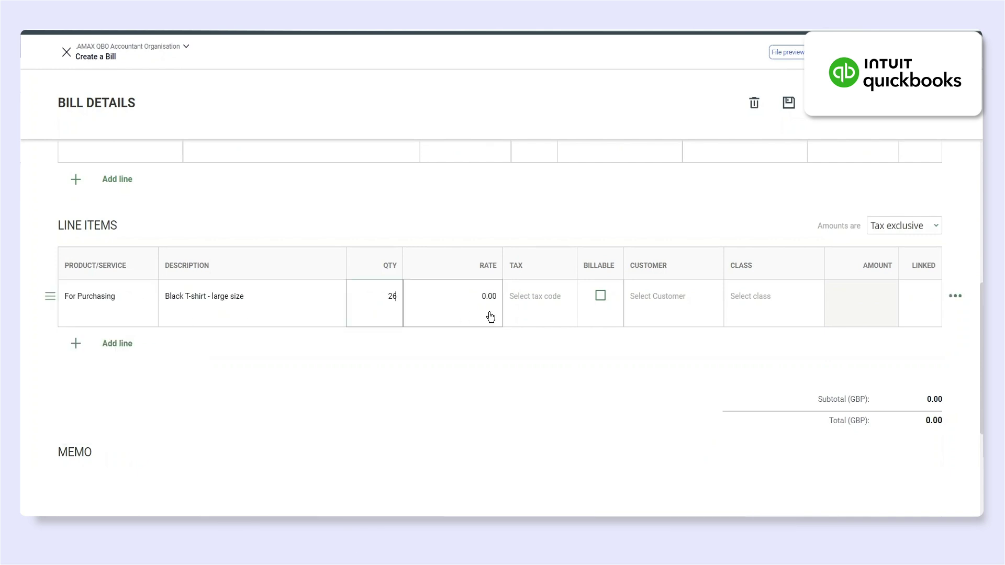
left_click(491, 317)
type("31")
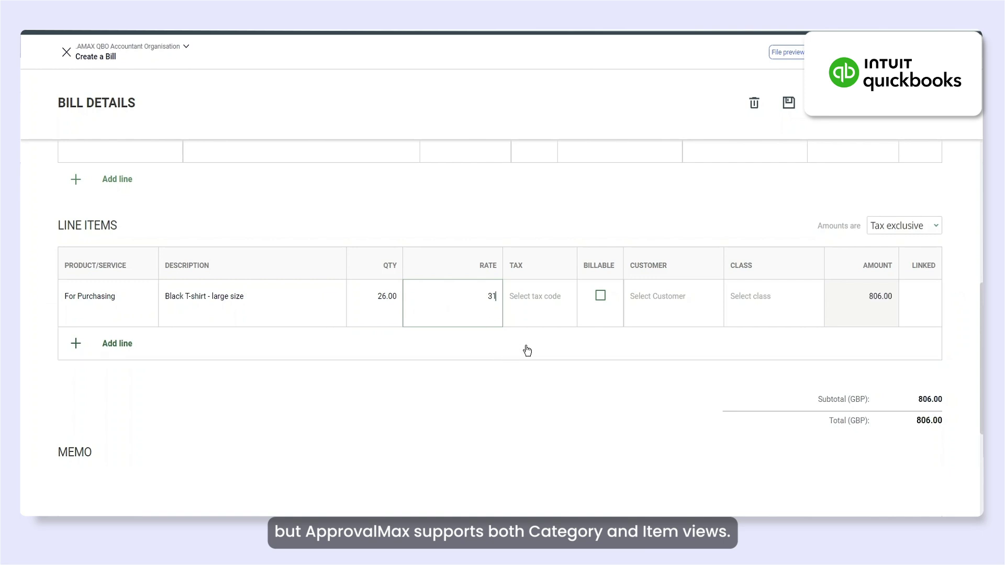
left_click(563, 376)
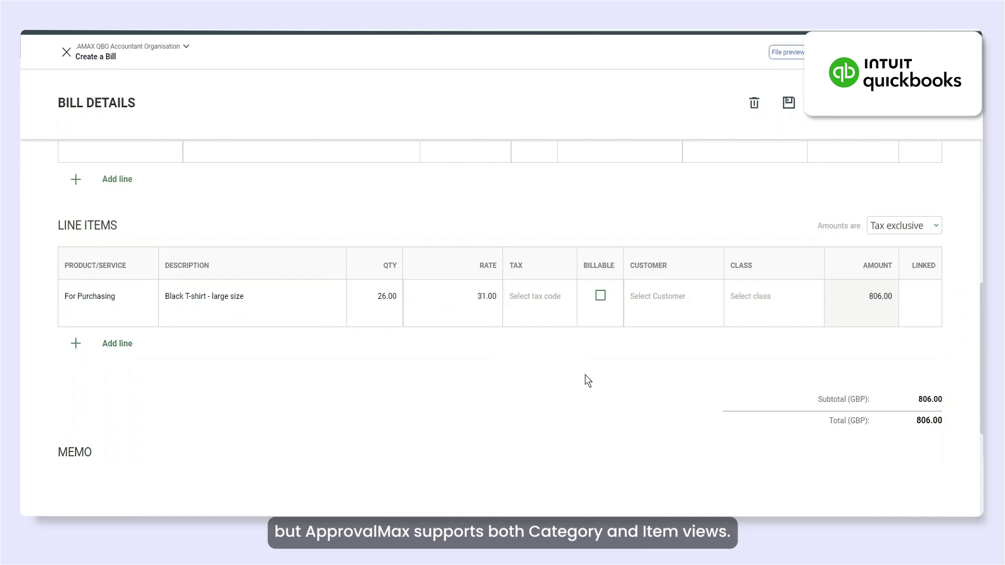
Set the location to London and submit the Amazing Cakes bill for approval.
scroll(631, 403, "up", 5)
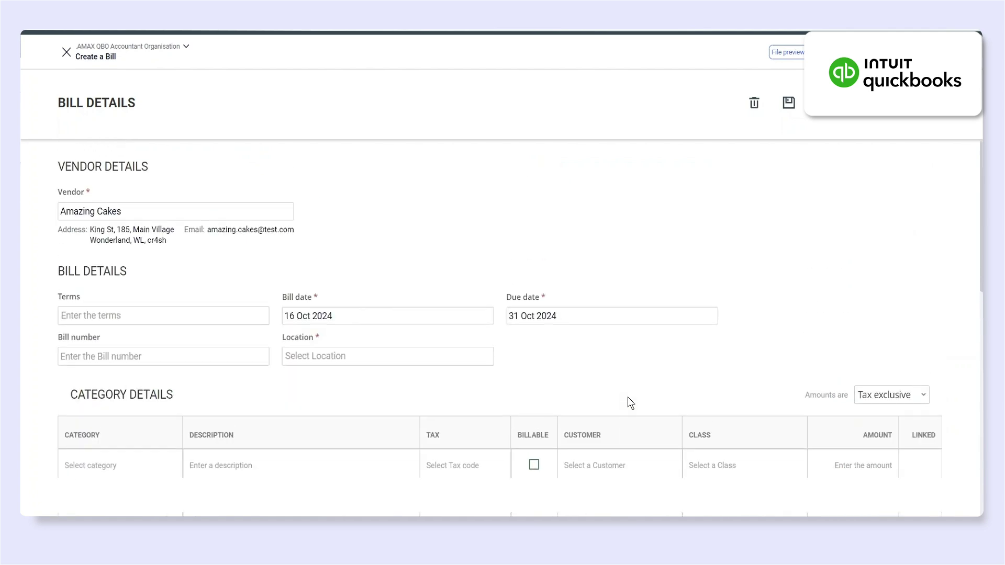
left_click(379, 361)
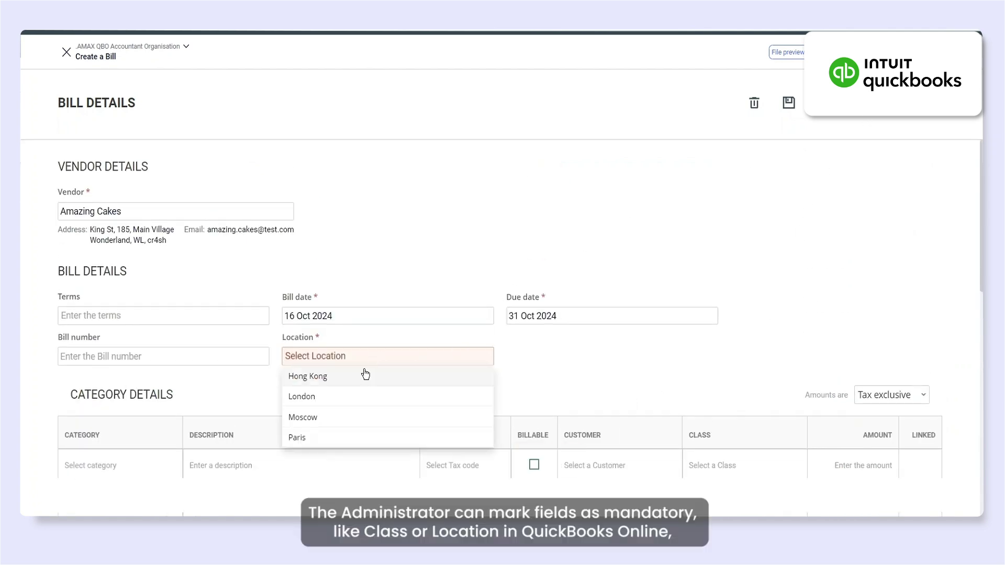
left_click(344, 400)
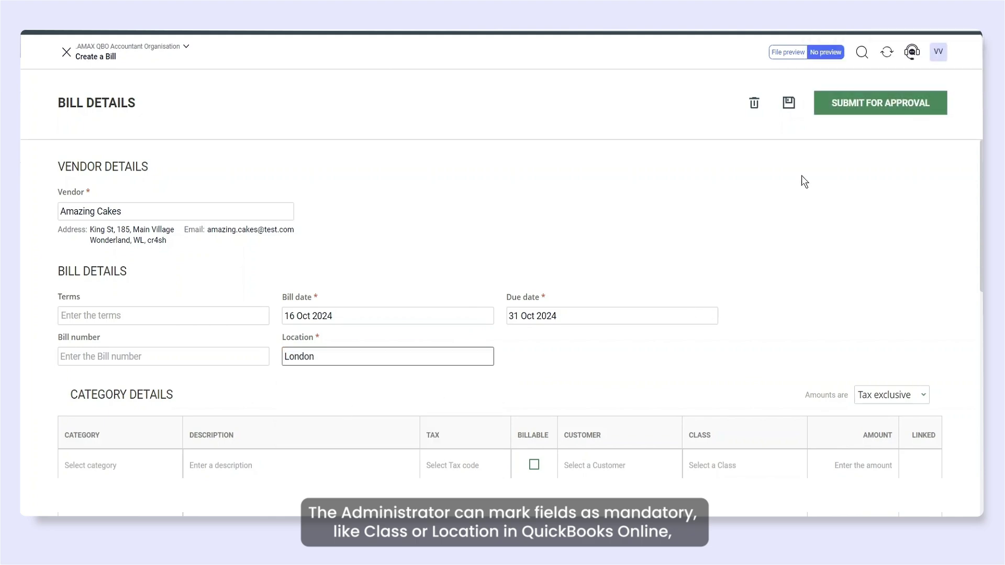
left_click(879, 111)
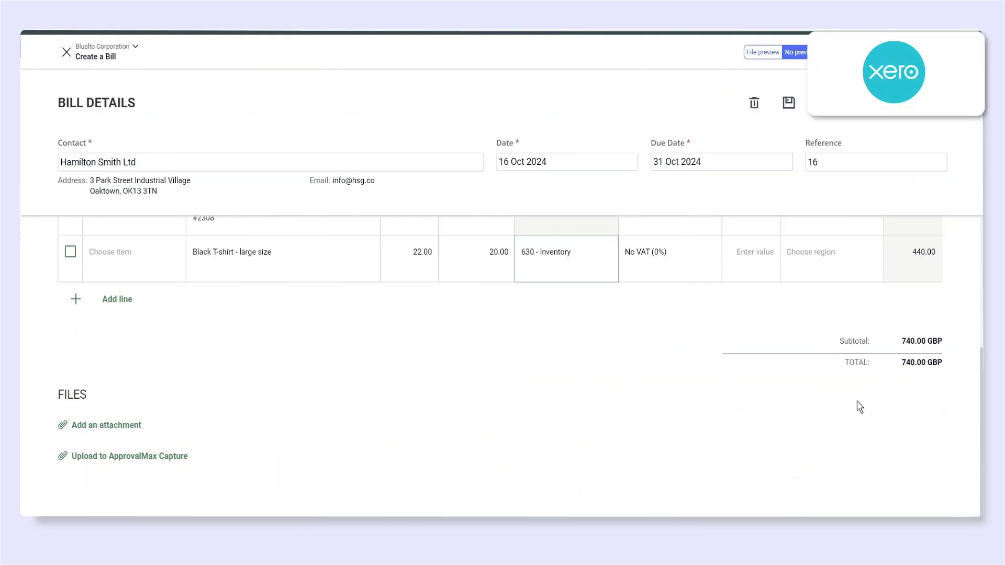
After a rejected first submit, set Region to South on both lines and submit the 740.00 GBP bill.
scroll(859, 367, "up", 5)
left_click(877, 103)
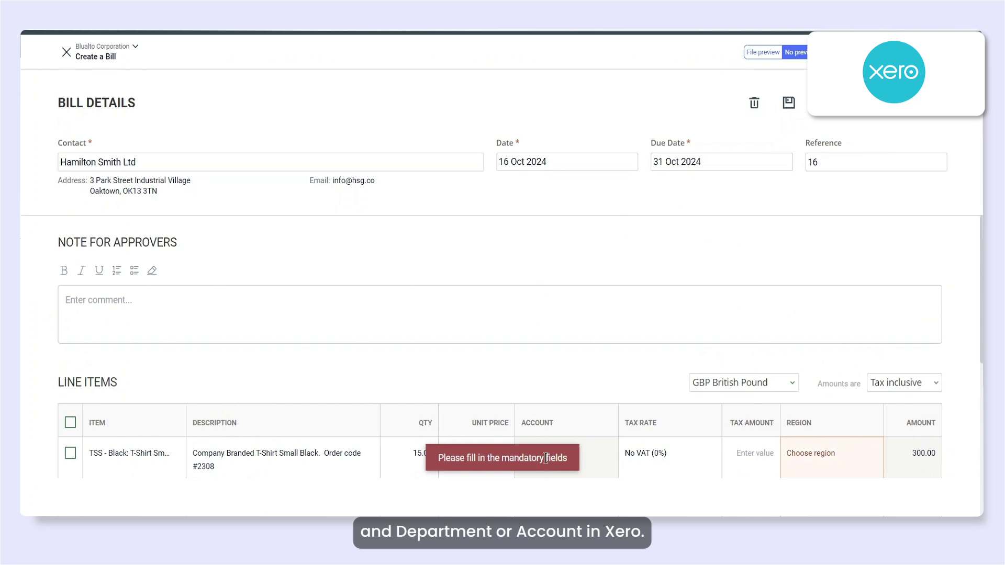
scroll(833, 416, "down", 4)
left_click(839, 256)
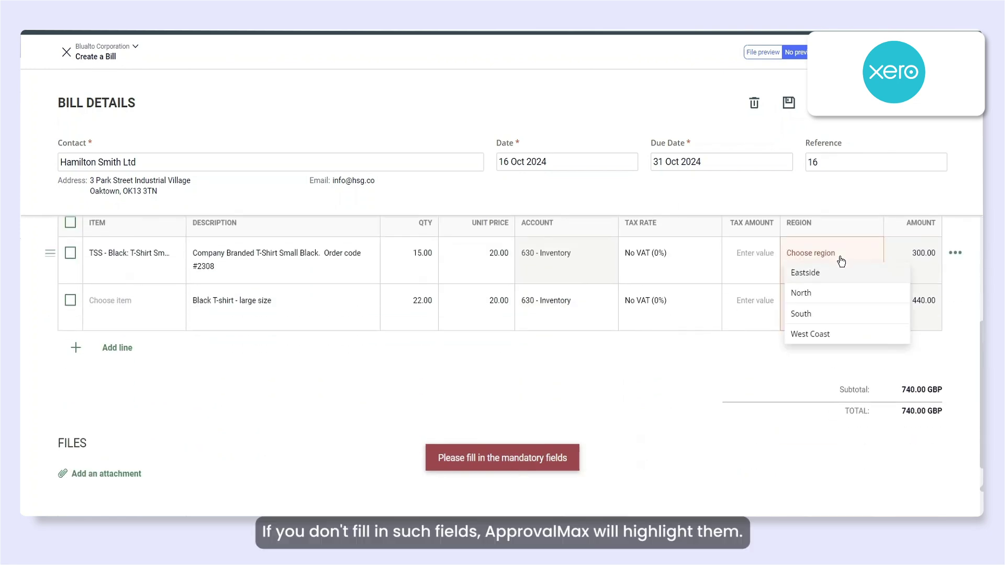
left_click(801, 314)
left_click(842, 305)
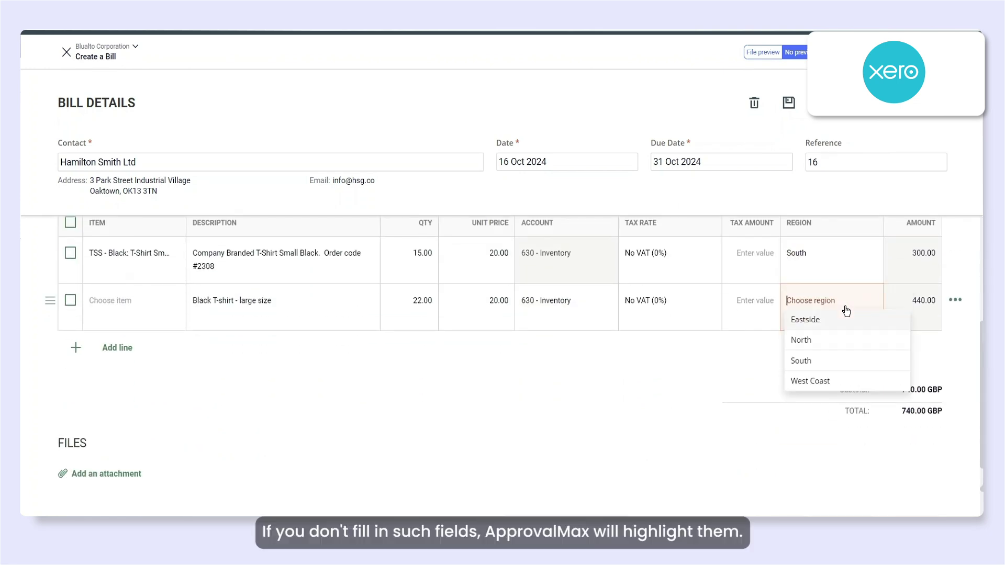
left_click(802, 360)
scroll(814, 377, "up", 5)
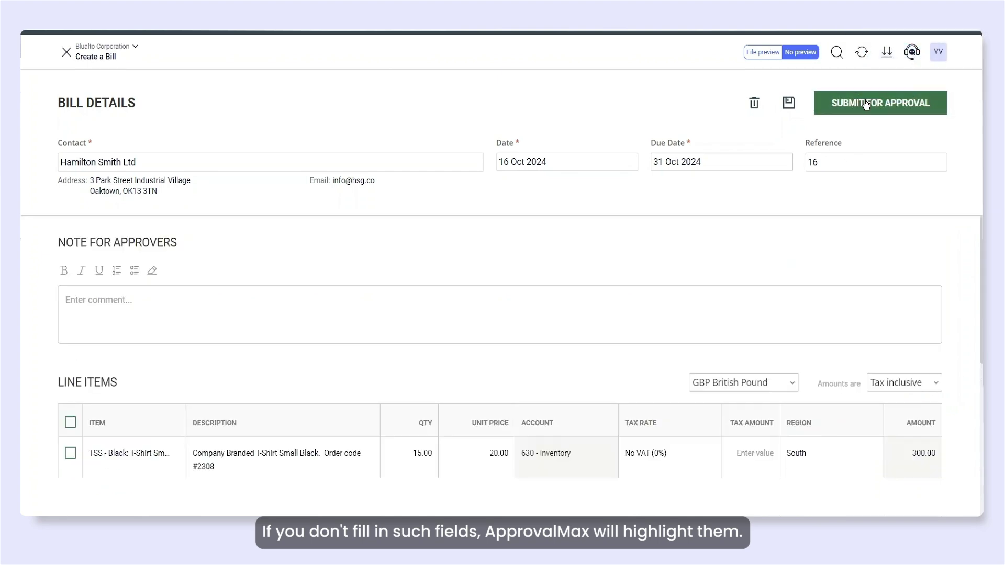
left_click(869, 102)
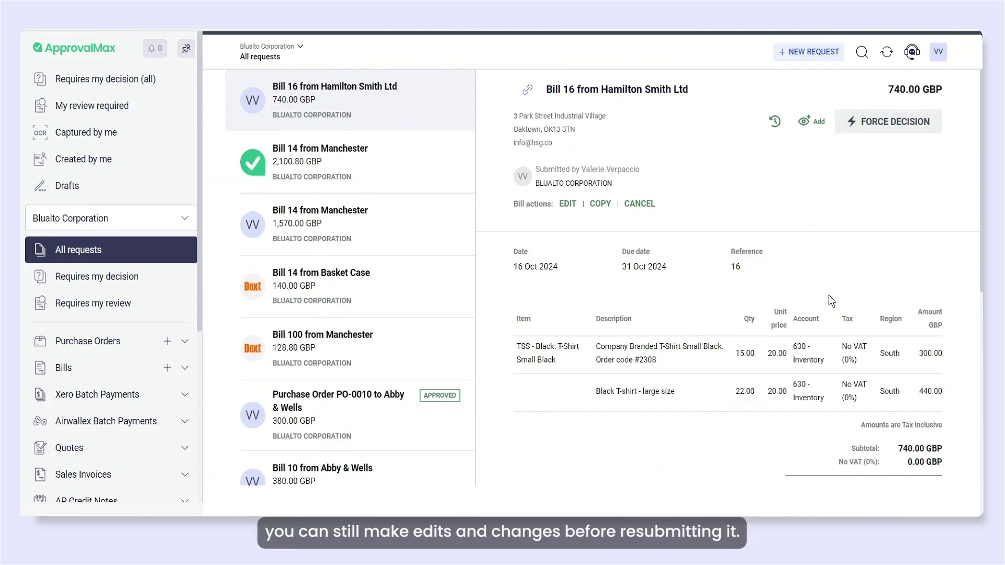
Edit Bill 16, attach Invoice 14.pdf, and resubmit it with the comment 'Add attachment'.
left_click(567, 204)
scroll(313, 237, "down", 5)
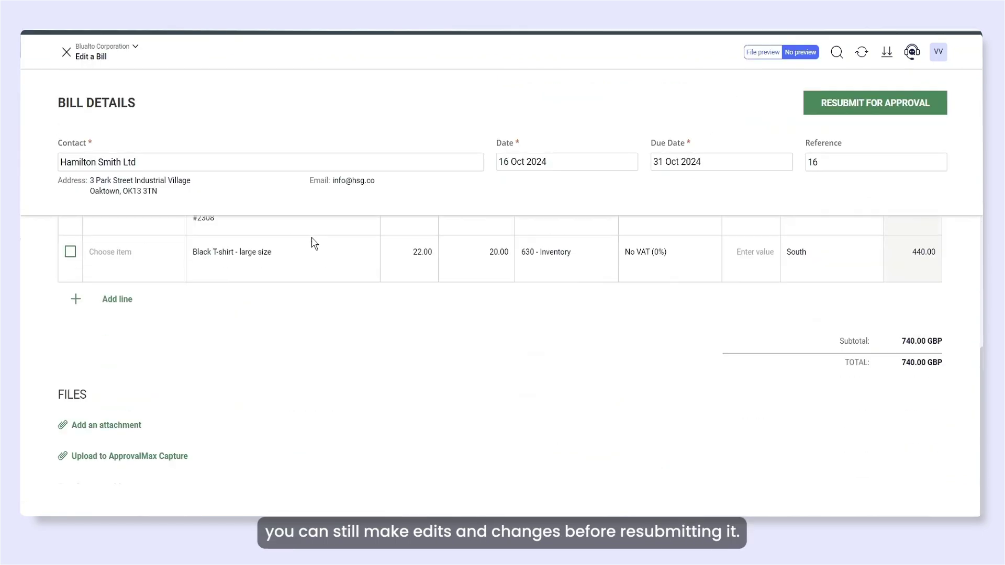
left_click(128, 425)
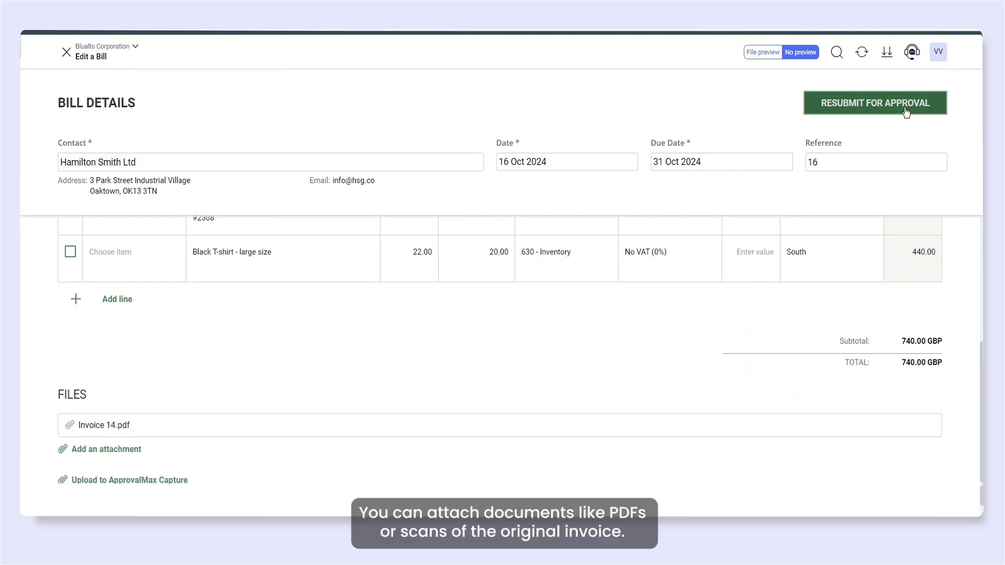
left_click(882, 112)
type("Add attachment")
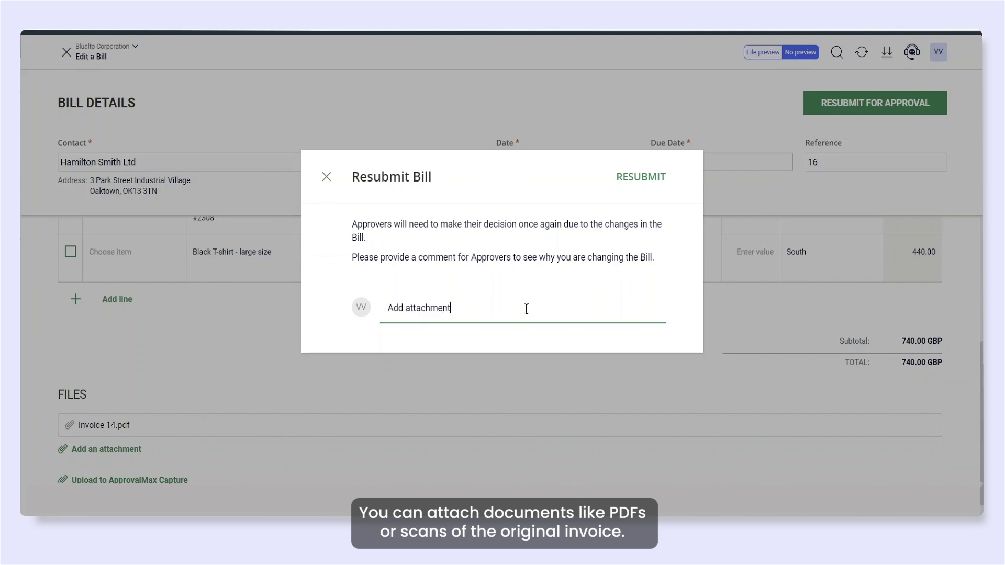
left_click(645, 178)
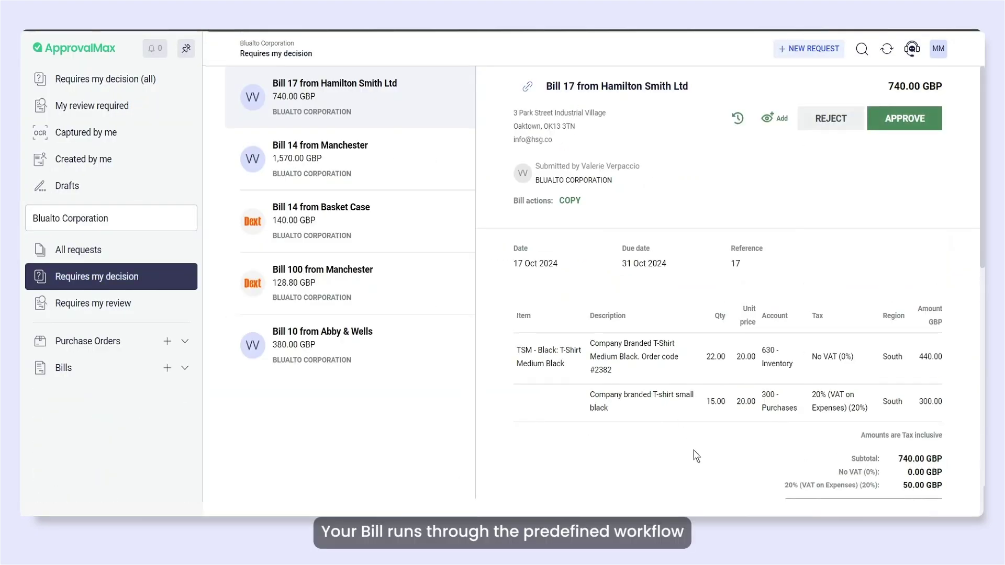
Approve Bill 17 from Hamilton Smith Ltd and open its pushed copy in the accounting system.
left_click(902, 129)
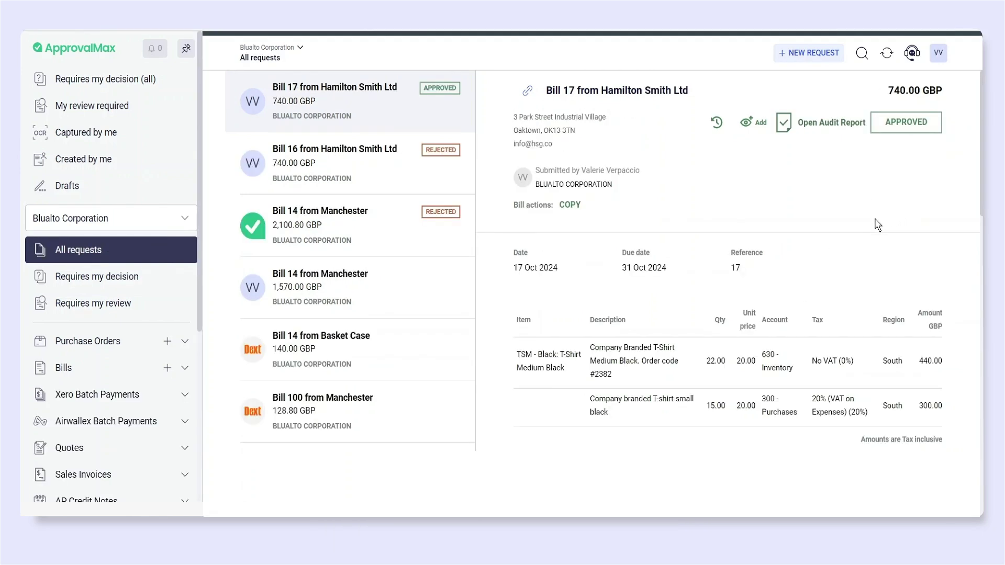
scroll(878, 225, "down", 3)
left_click(572, 331)
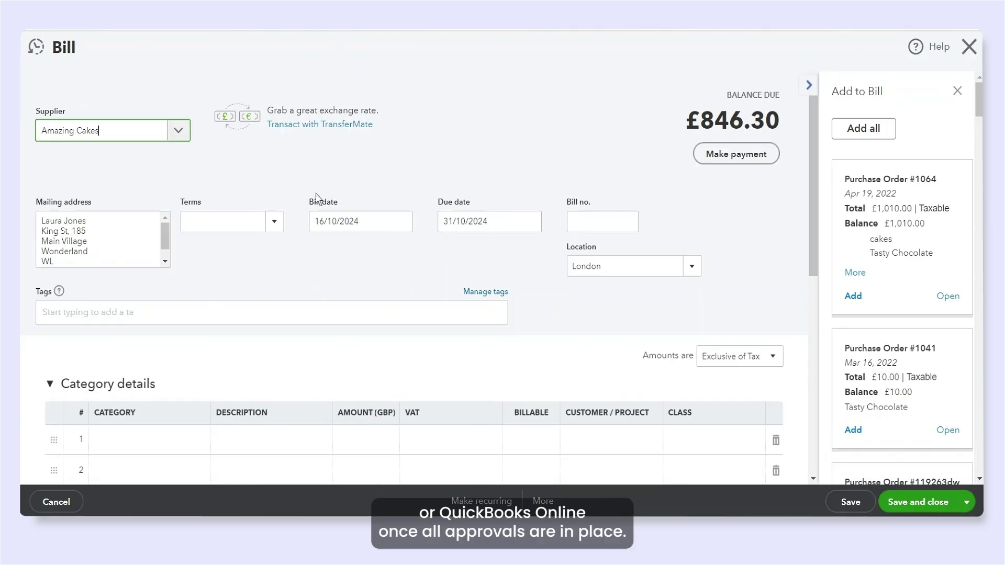
Scroll down the pushed Amazing Cakes bill to check its £846.30 total and its attachments.
scroll(316, 198, "down", 10)
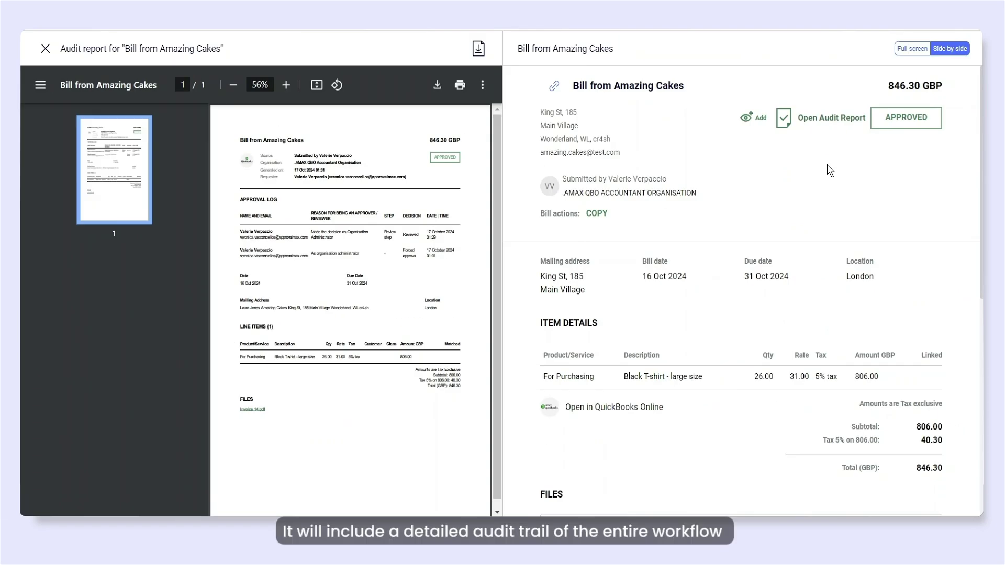
scroll(830, 171, "down", 4)
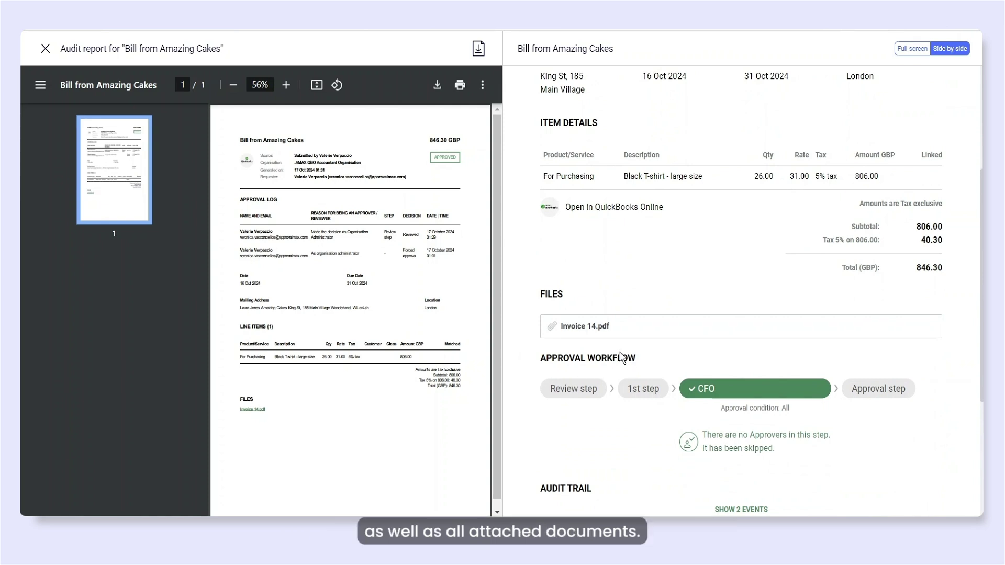
Expand the 2 hidden Audit Trail events on the Amazing Cakes bill.
scroll(548, 419, "down", 5)
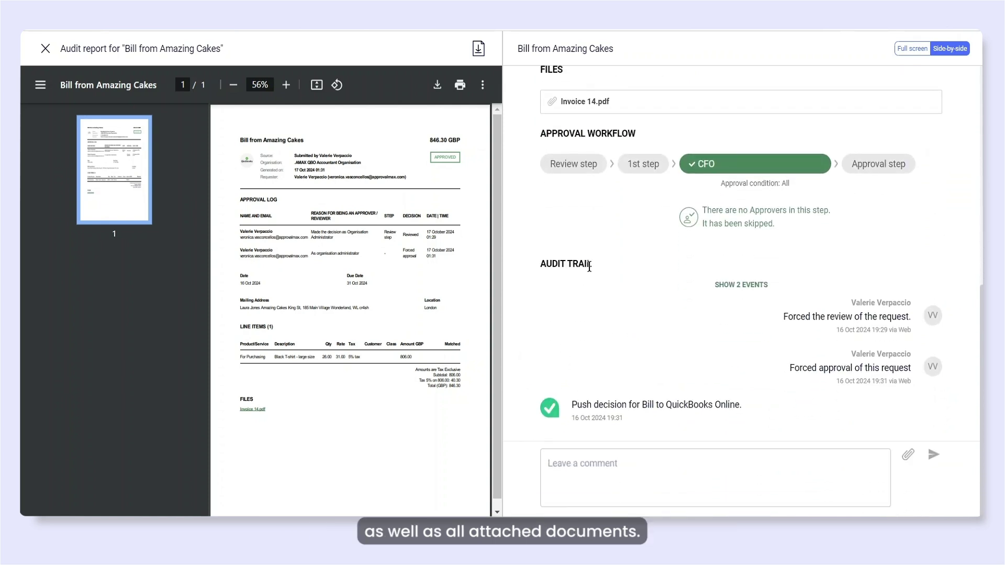
left_click(744, 289)
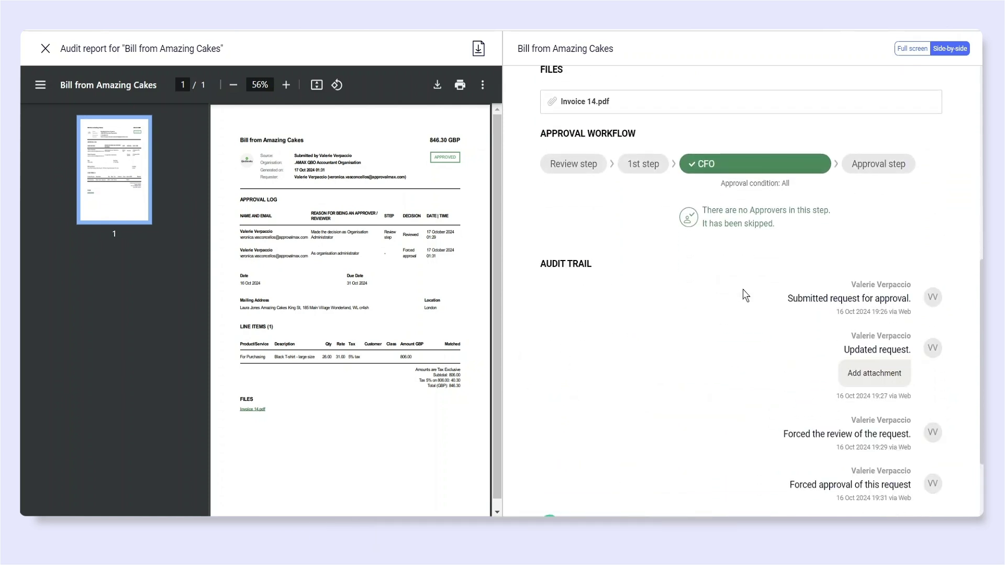